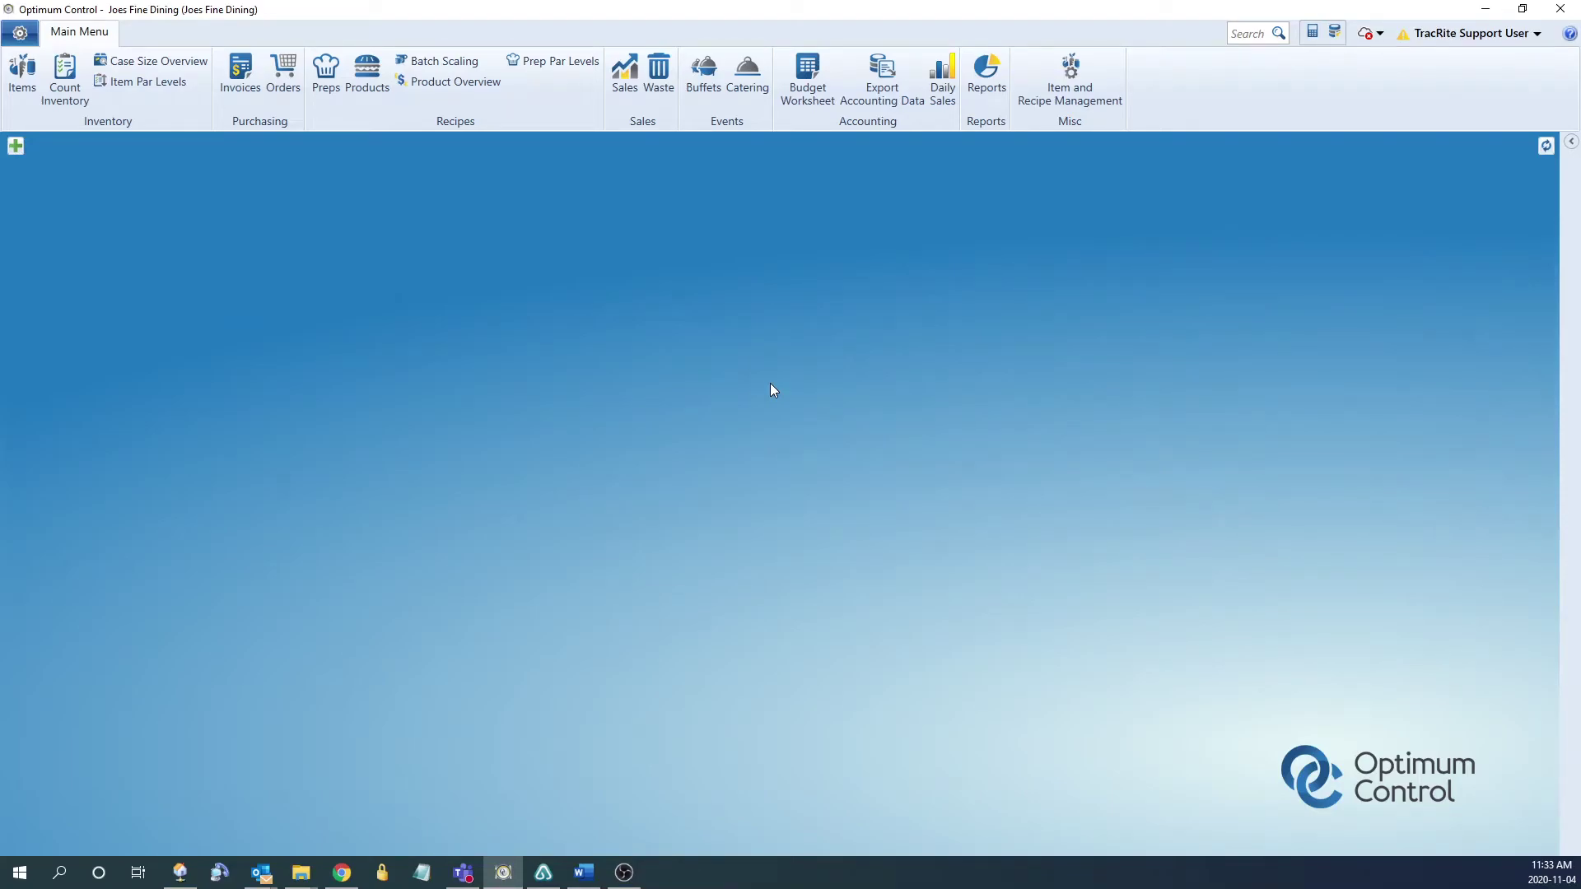
Retrieve National Supplier's invoices for import and process the valid invoice dated 2020-11-11
click(240, 76)
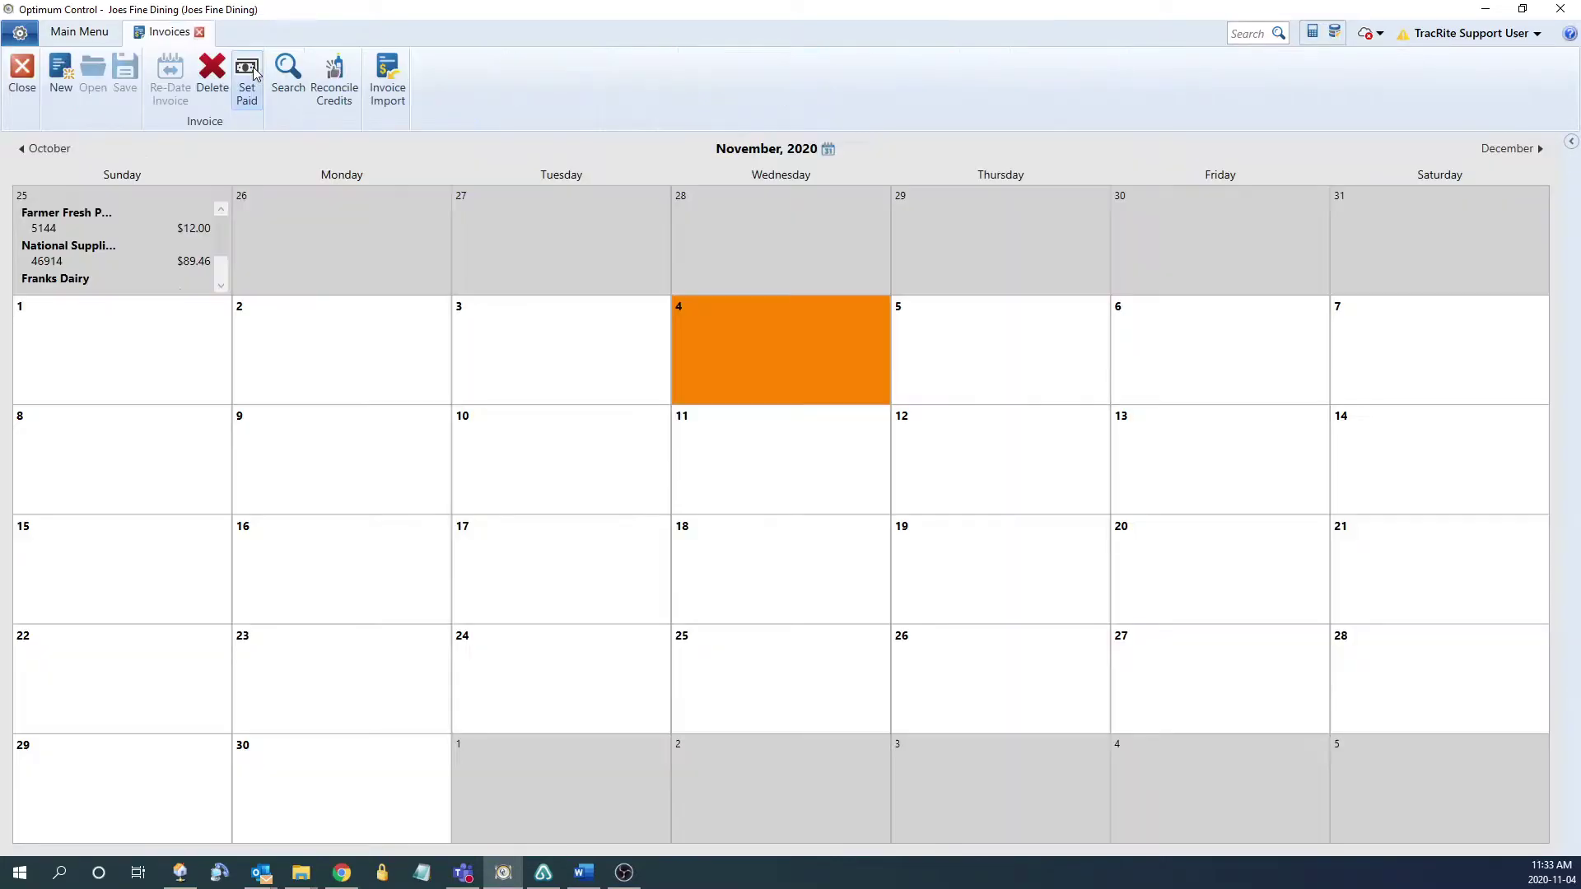
click(380, 73)
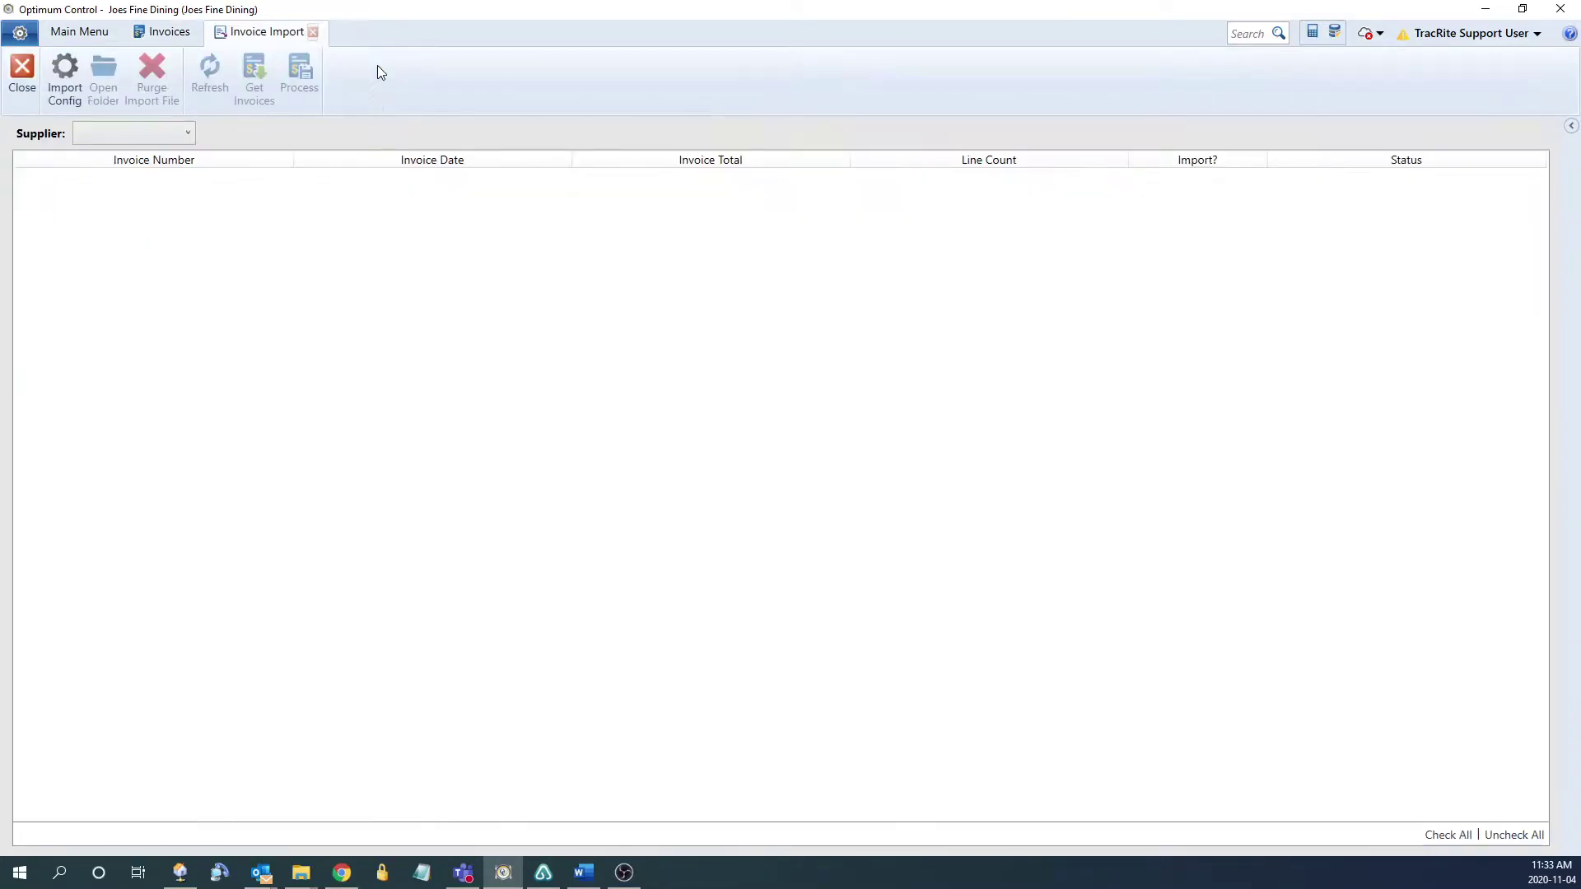
click(181, 136)
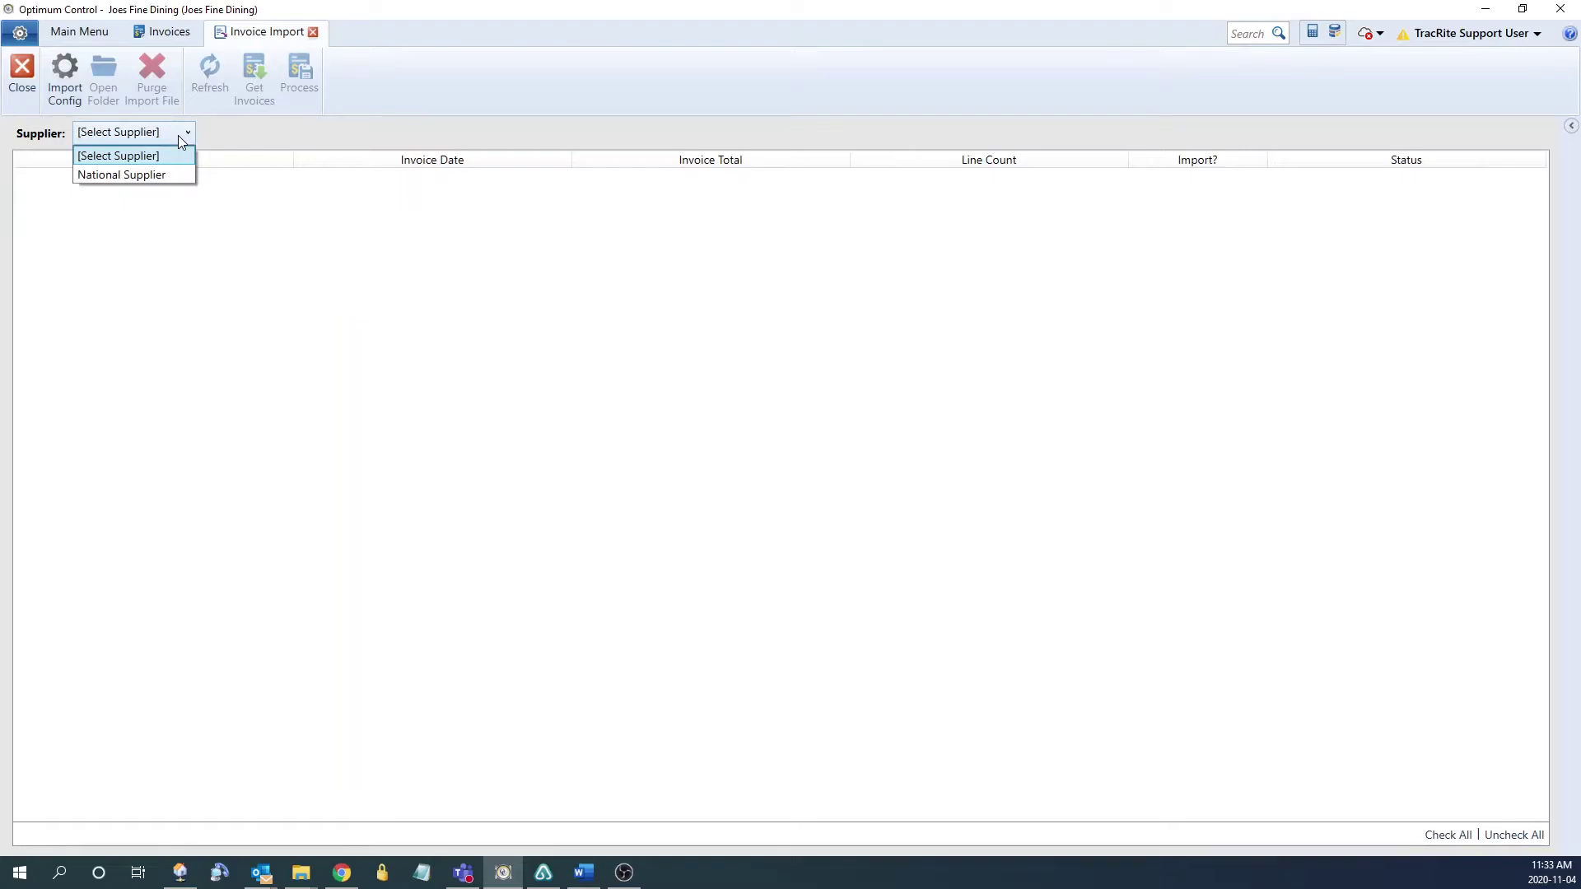
click(153, 174)
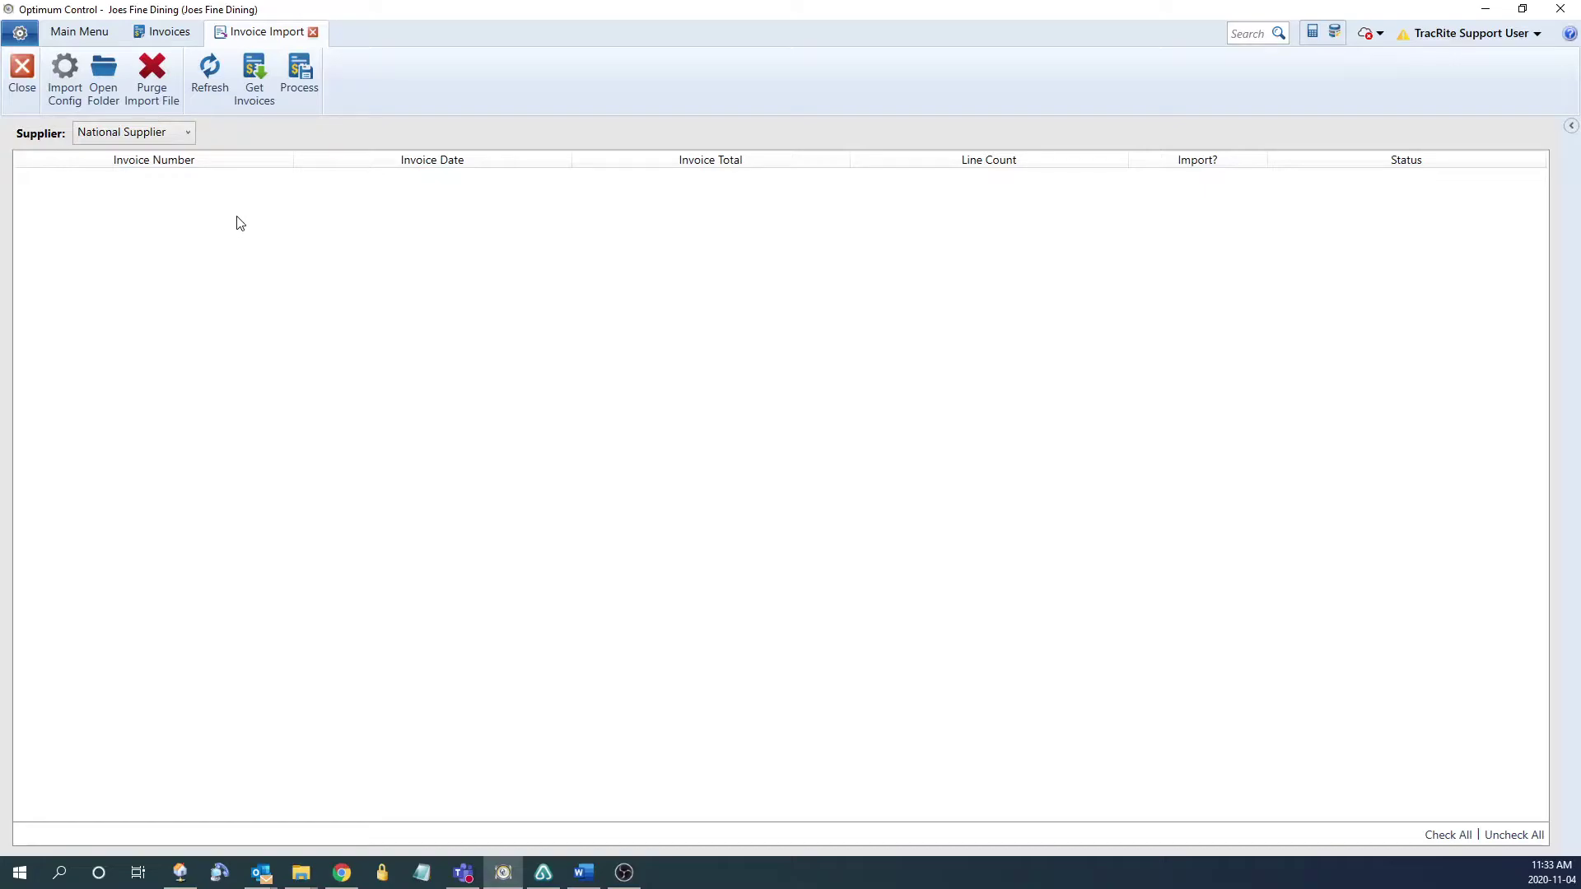
click(255, 83)
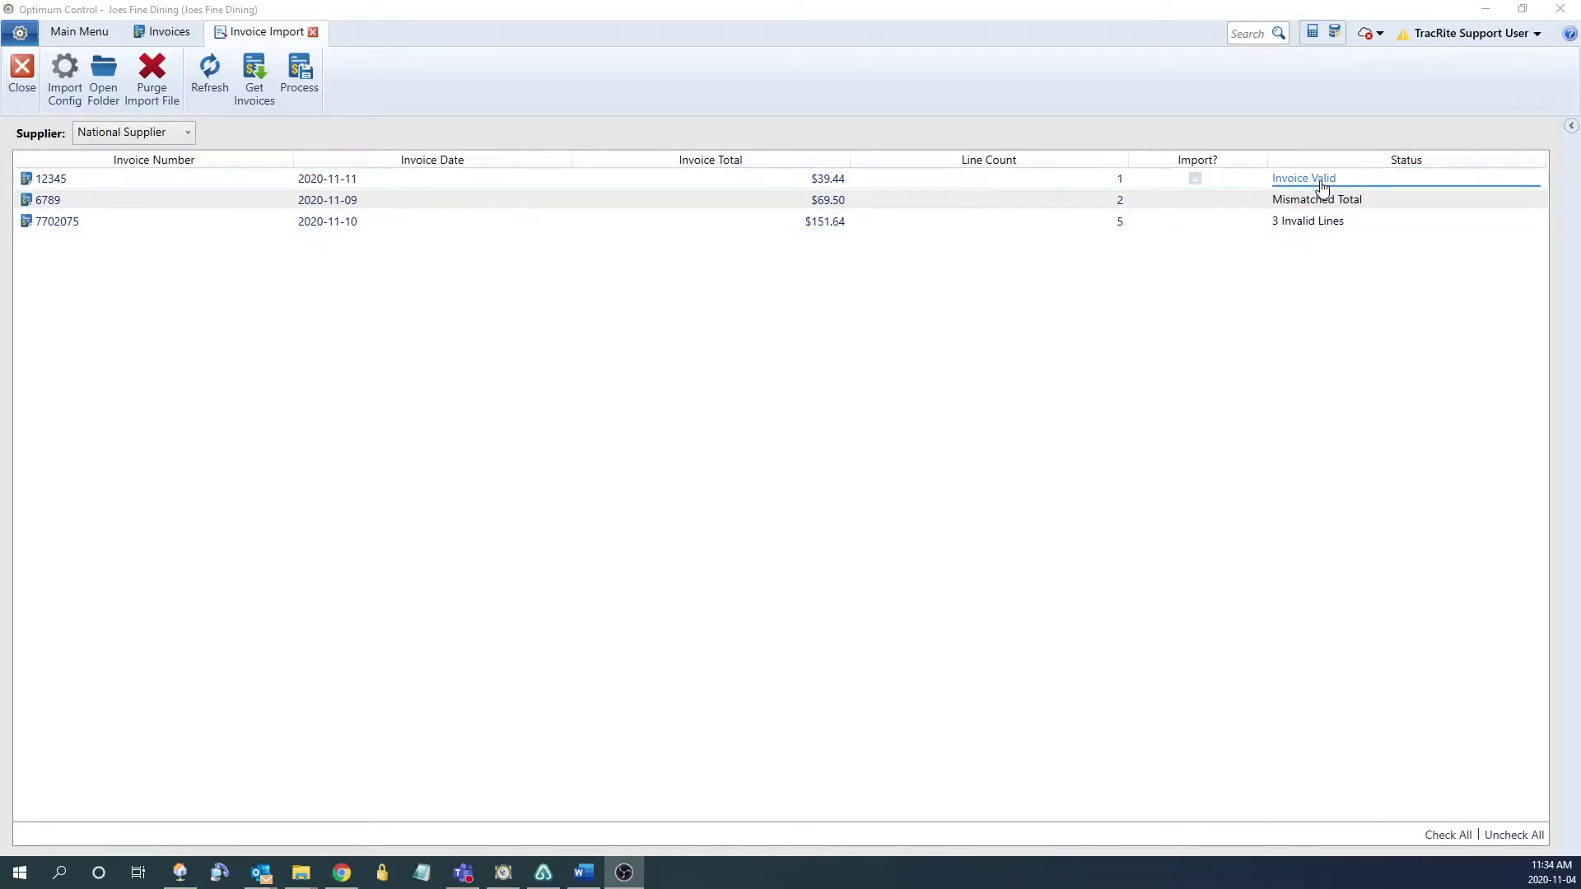
click(1195, 179)
click(308, 85)
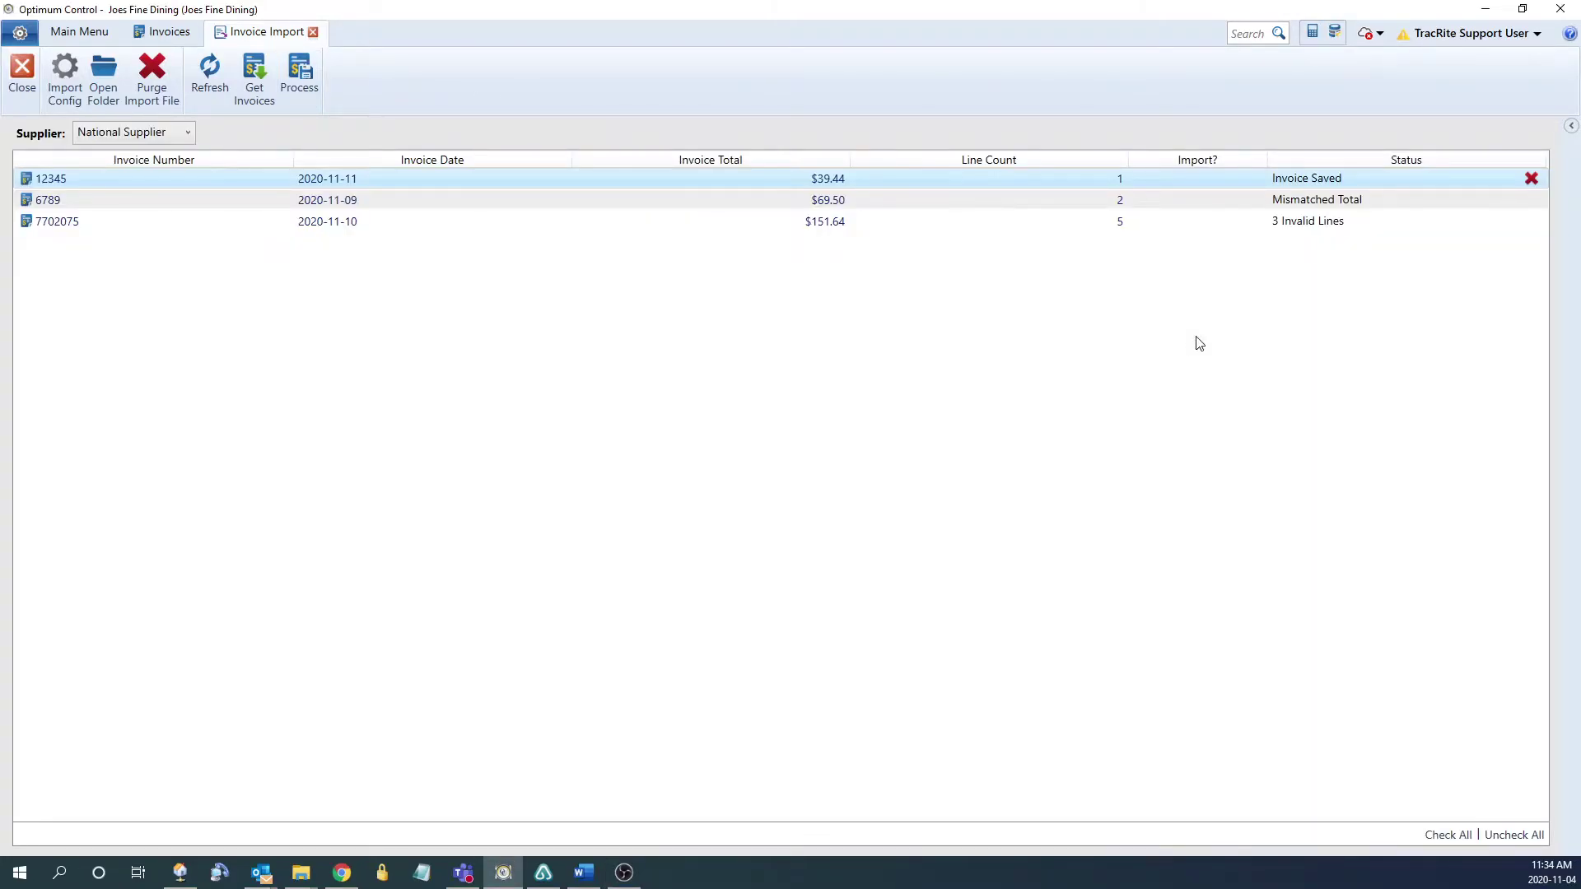
Add a Provincial Sale Tax adjustment of $3.32 to the invoice with the mismatched total, then save and close that invoice
click(1293, 203)
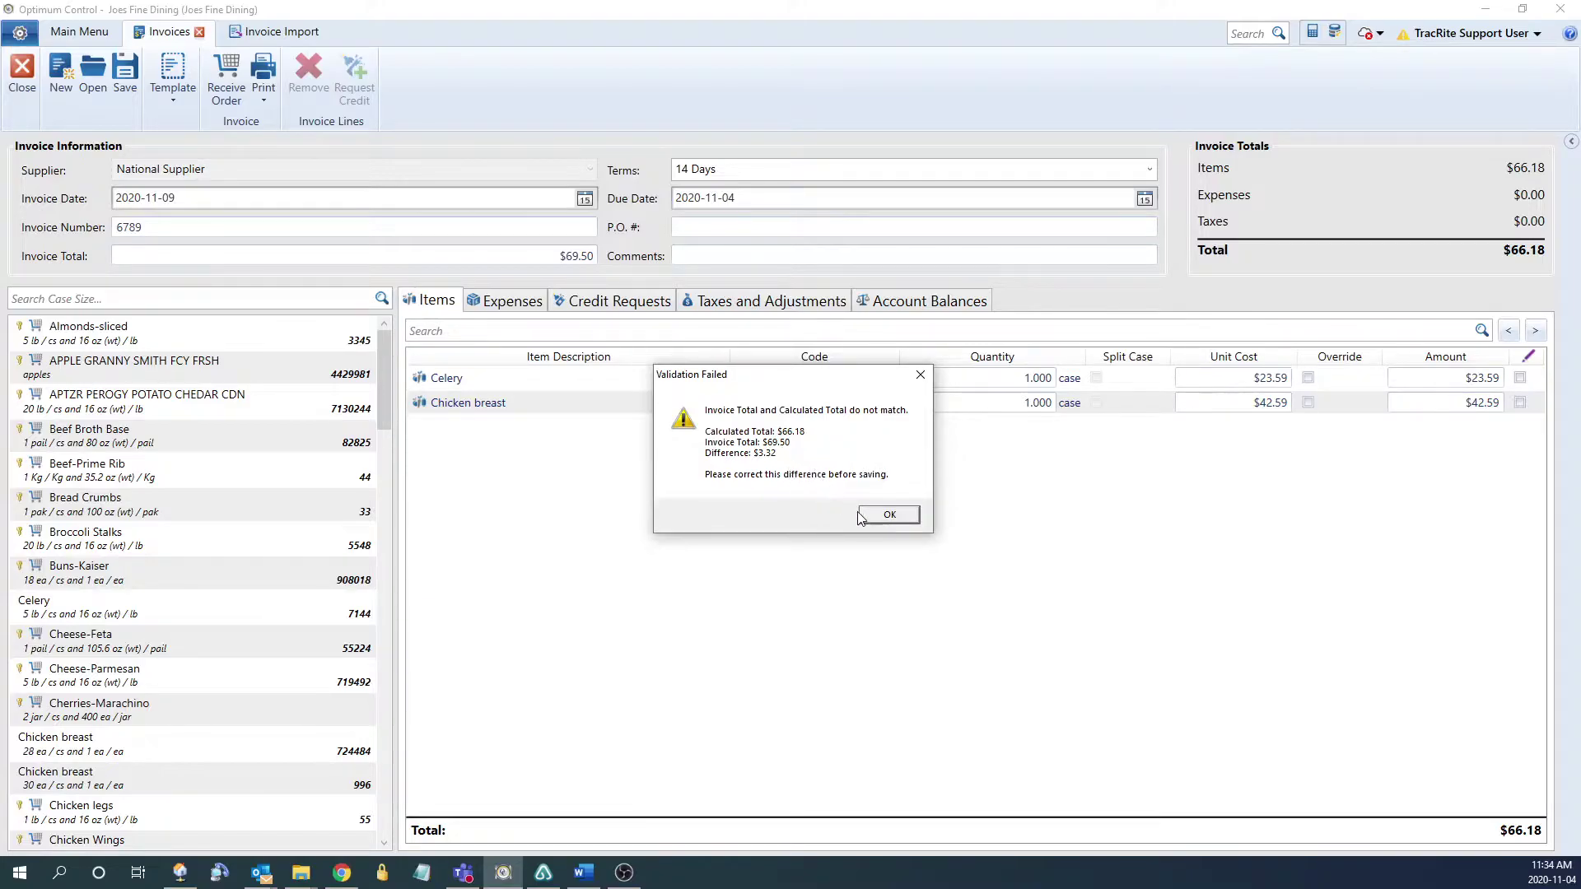
click(883, 519)
click(753, 302)
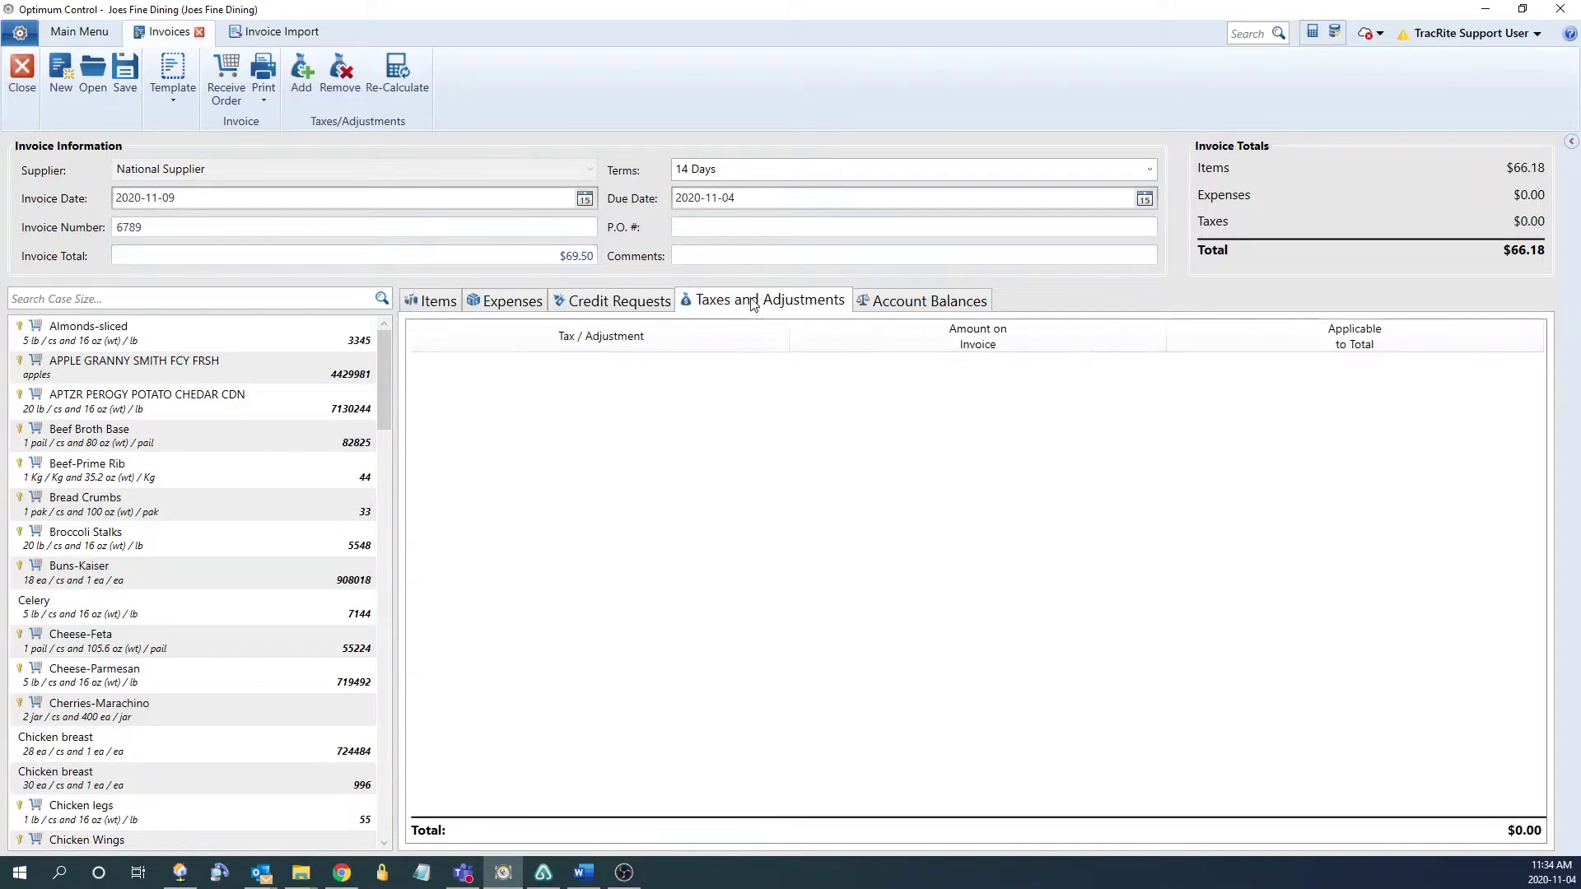
click(300, 78)
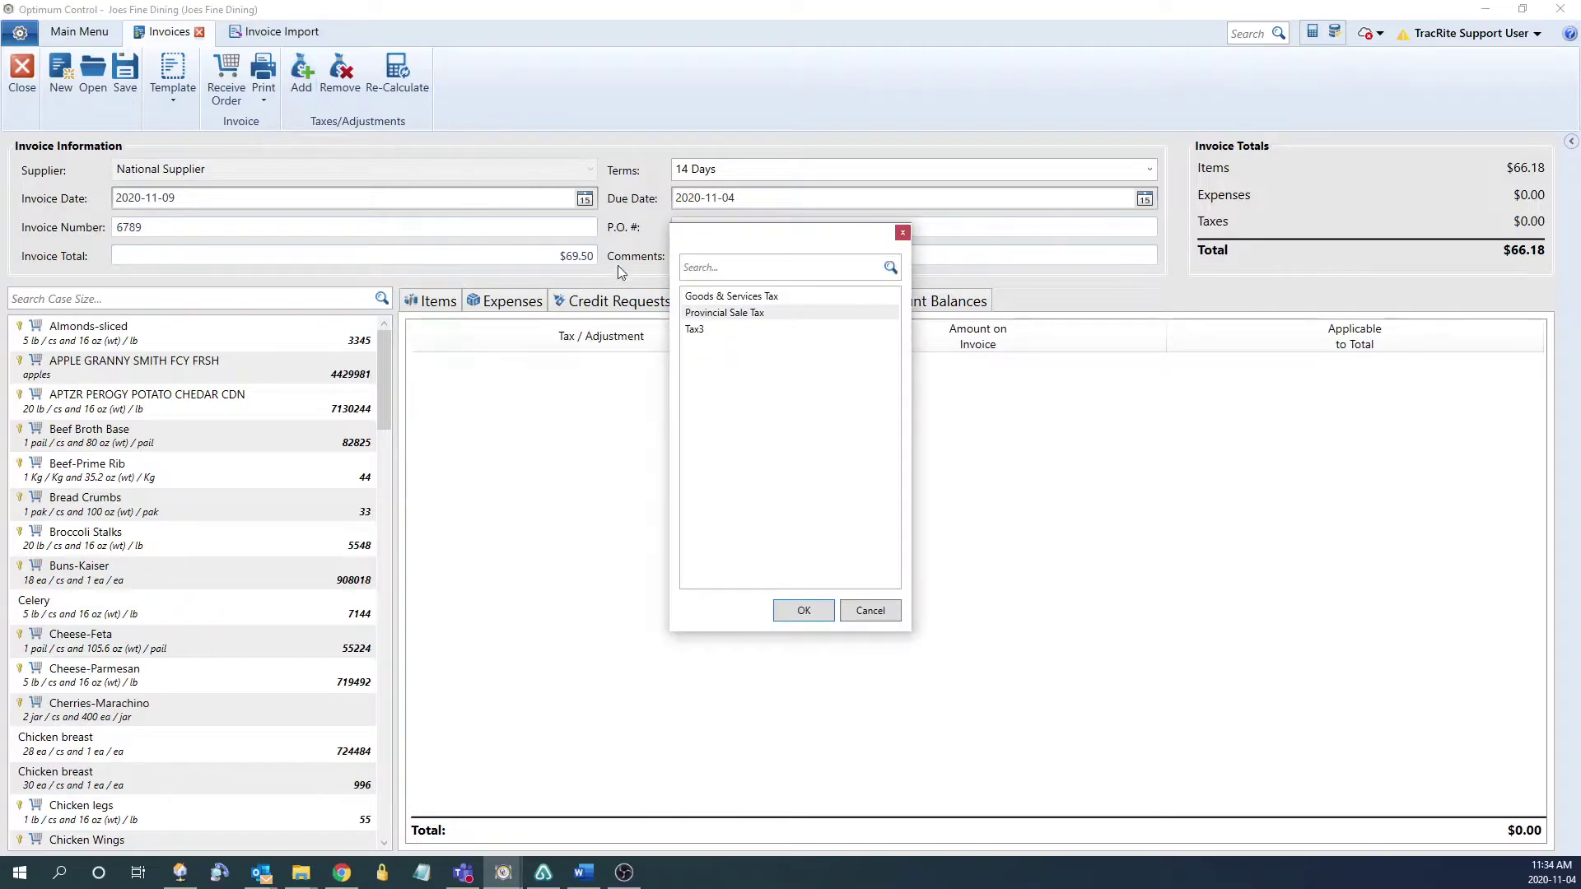
double_click(735, 315)
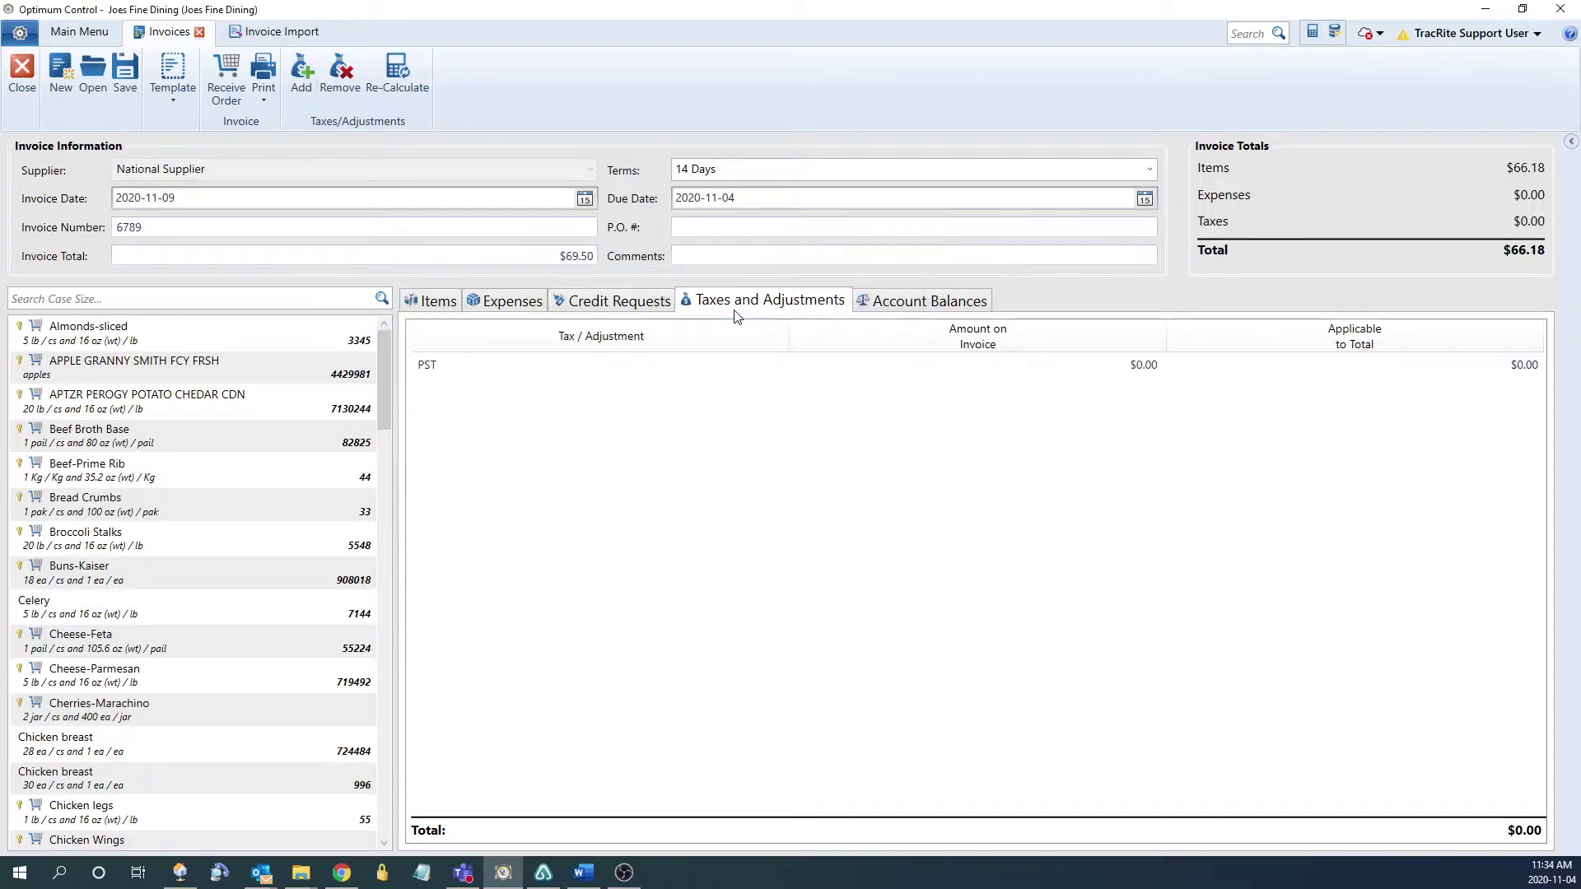
text(3.32)
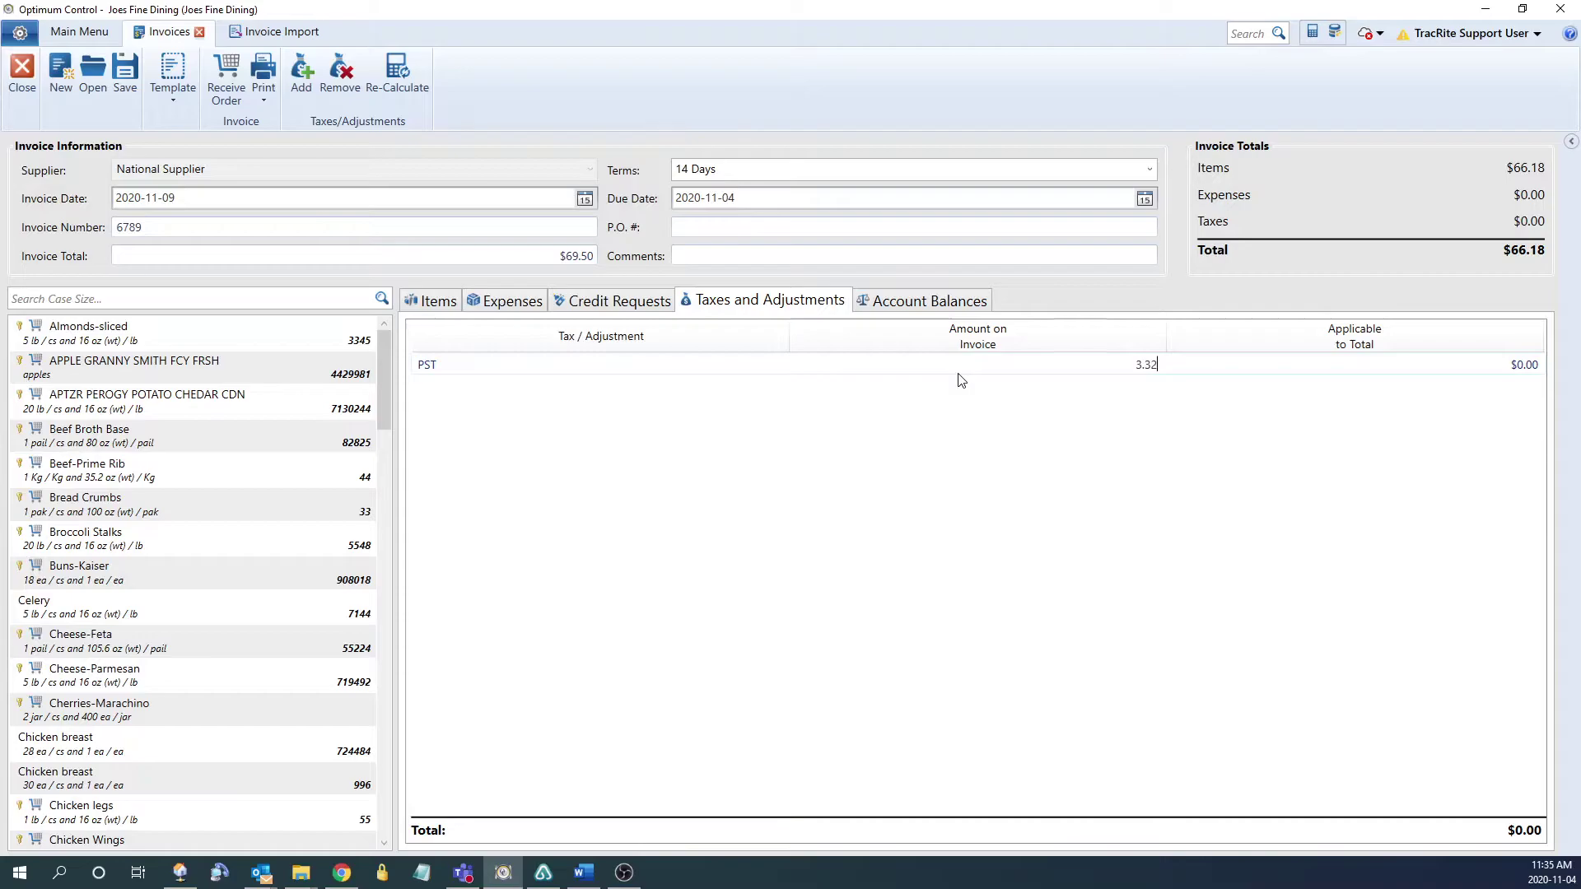
key(Return)
click(1297, 363)
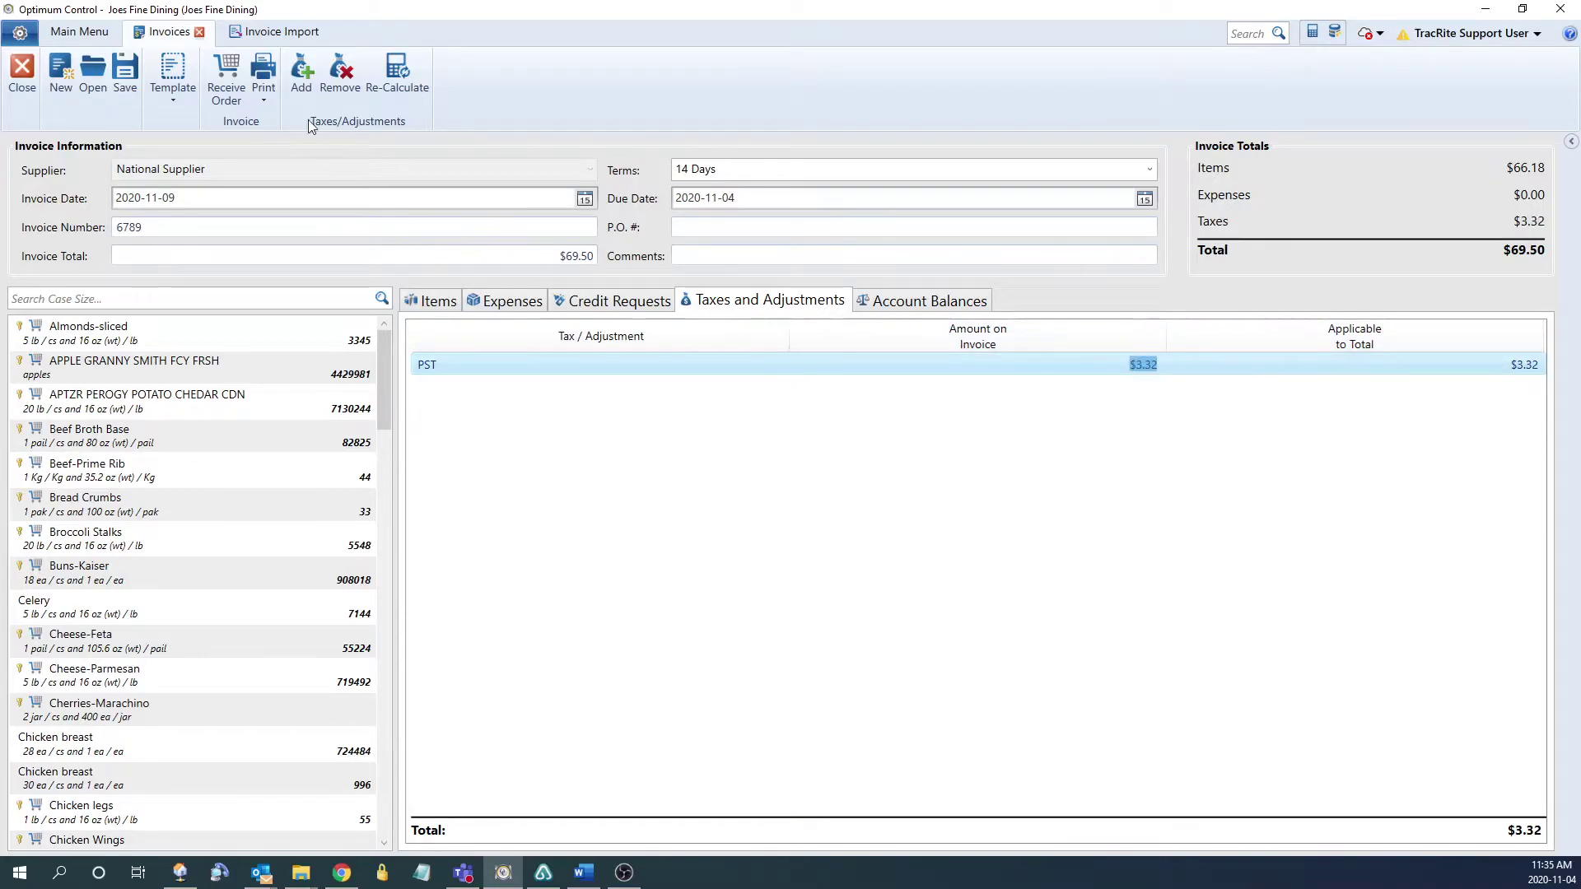
click(126, 78)
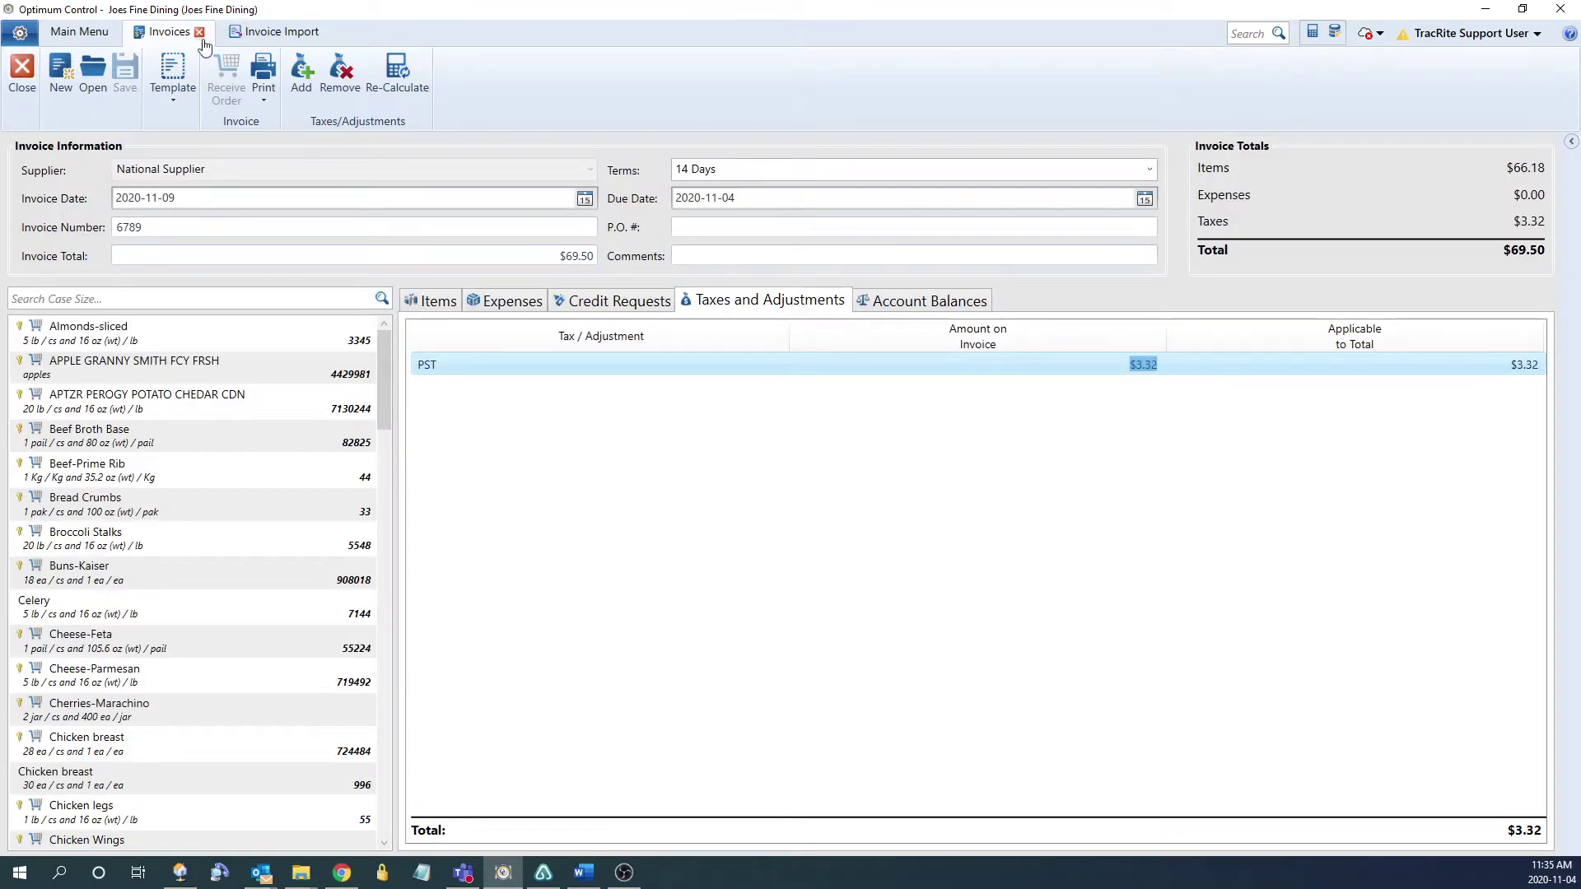
click(199, 32)
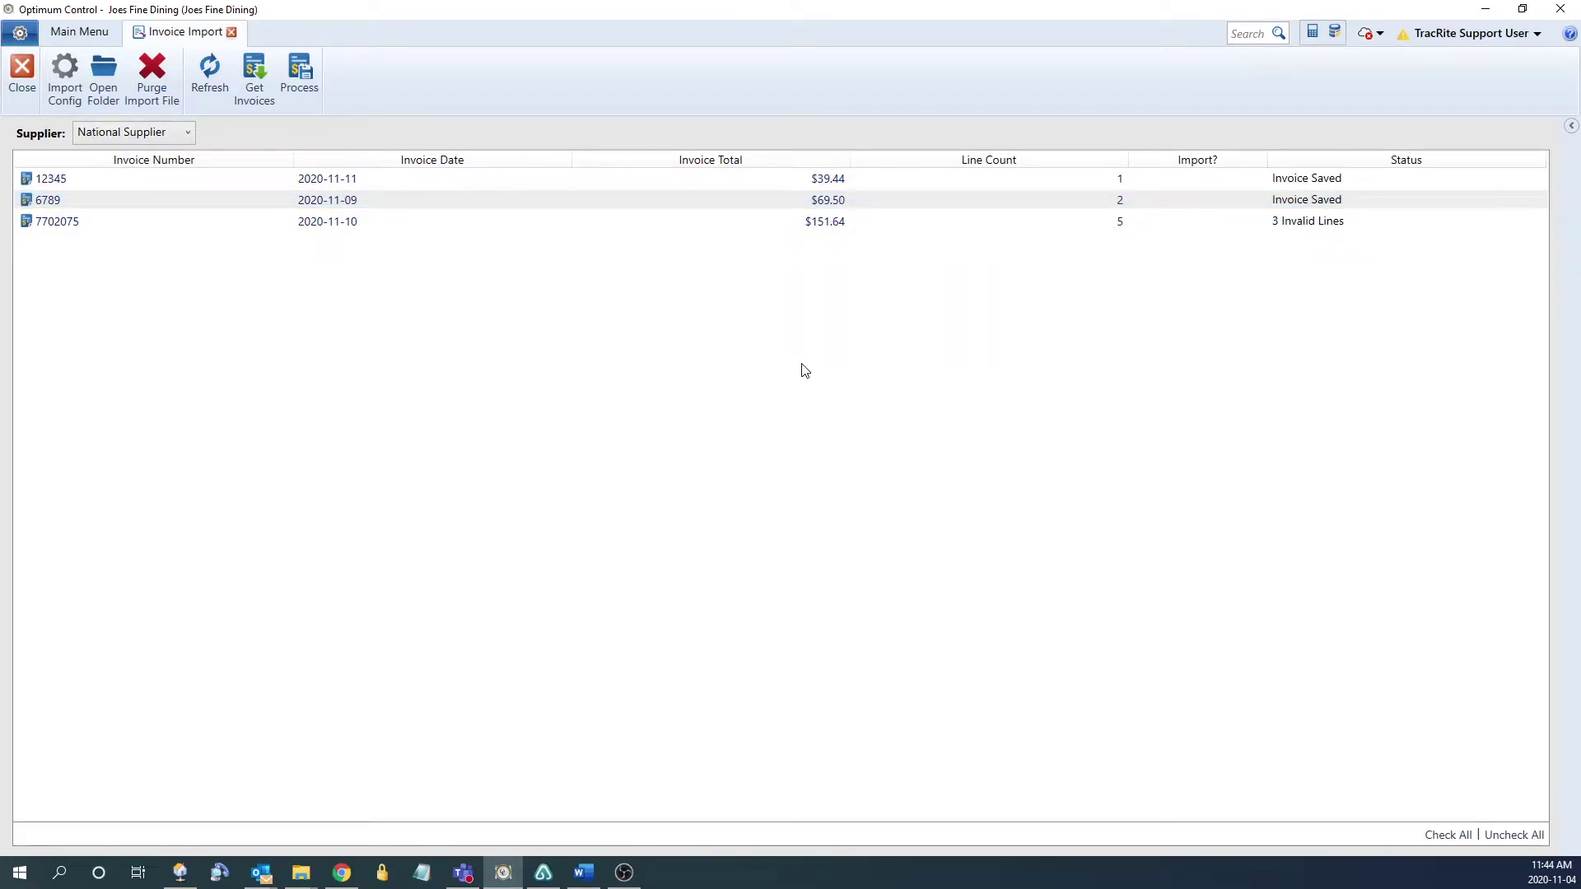
From the invalid lines of the 2020-11-10 invoice, open the Potatoes item to modify its case size for the baking russet potato line
click(1316, 222)
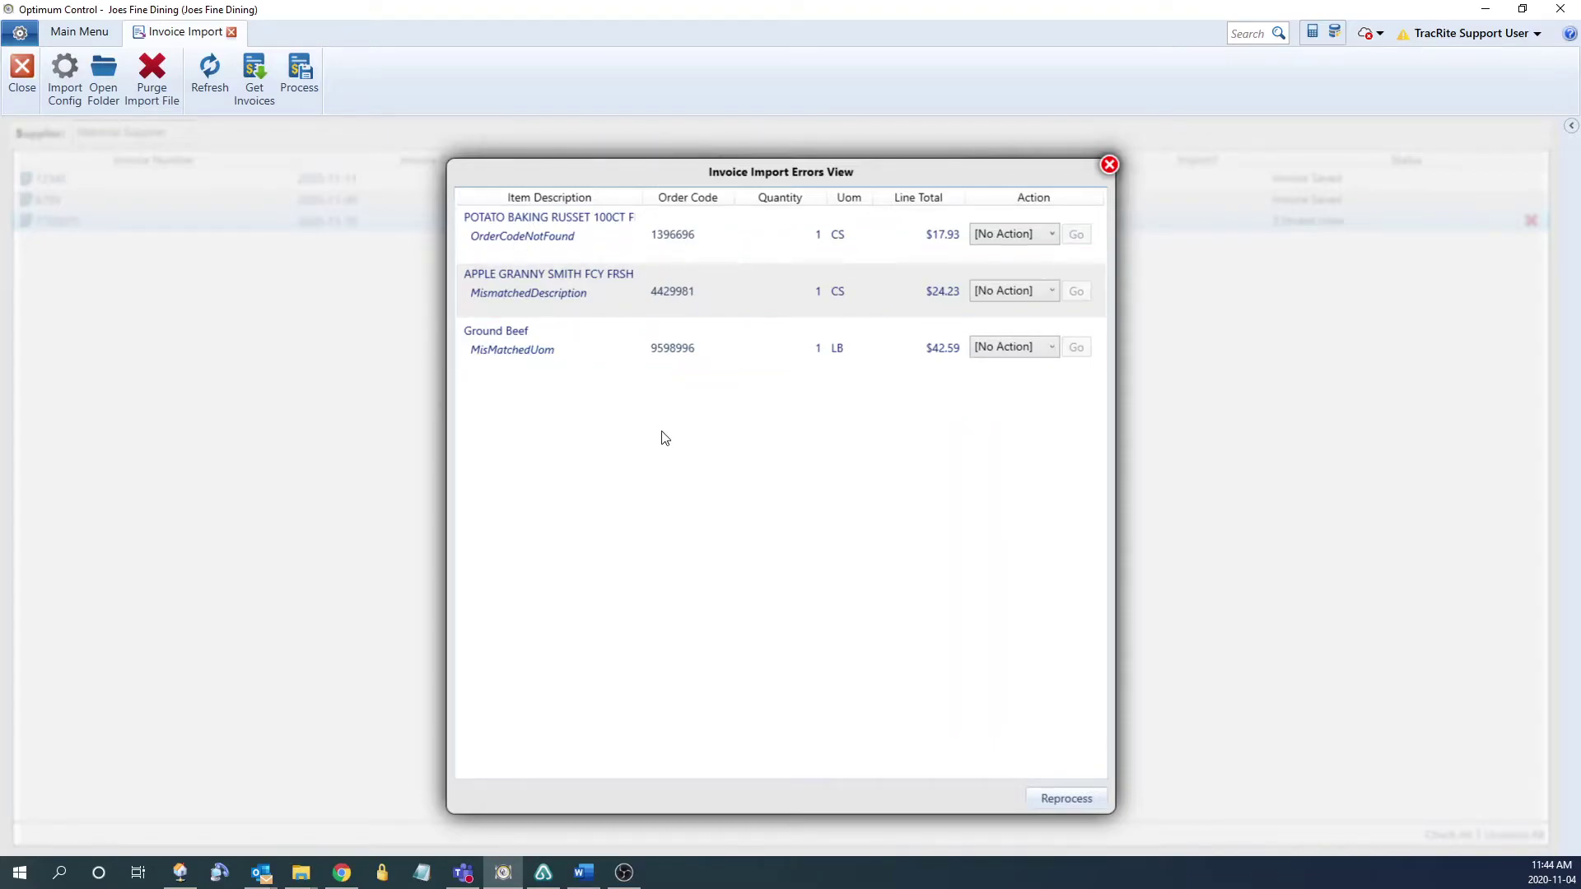
click(1001, 235)
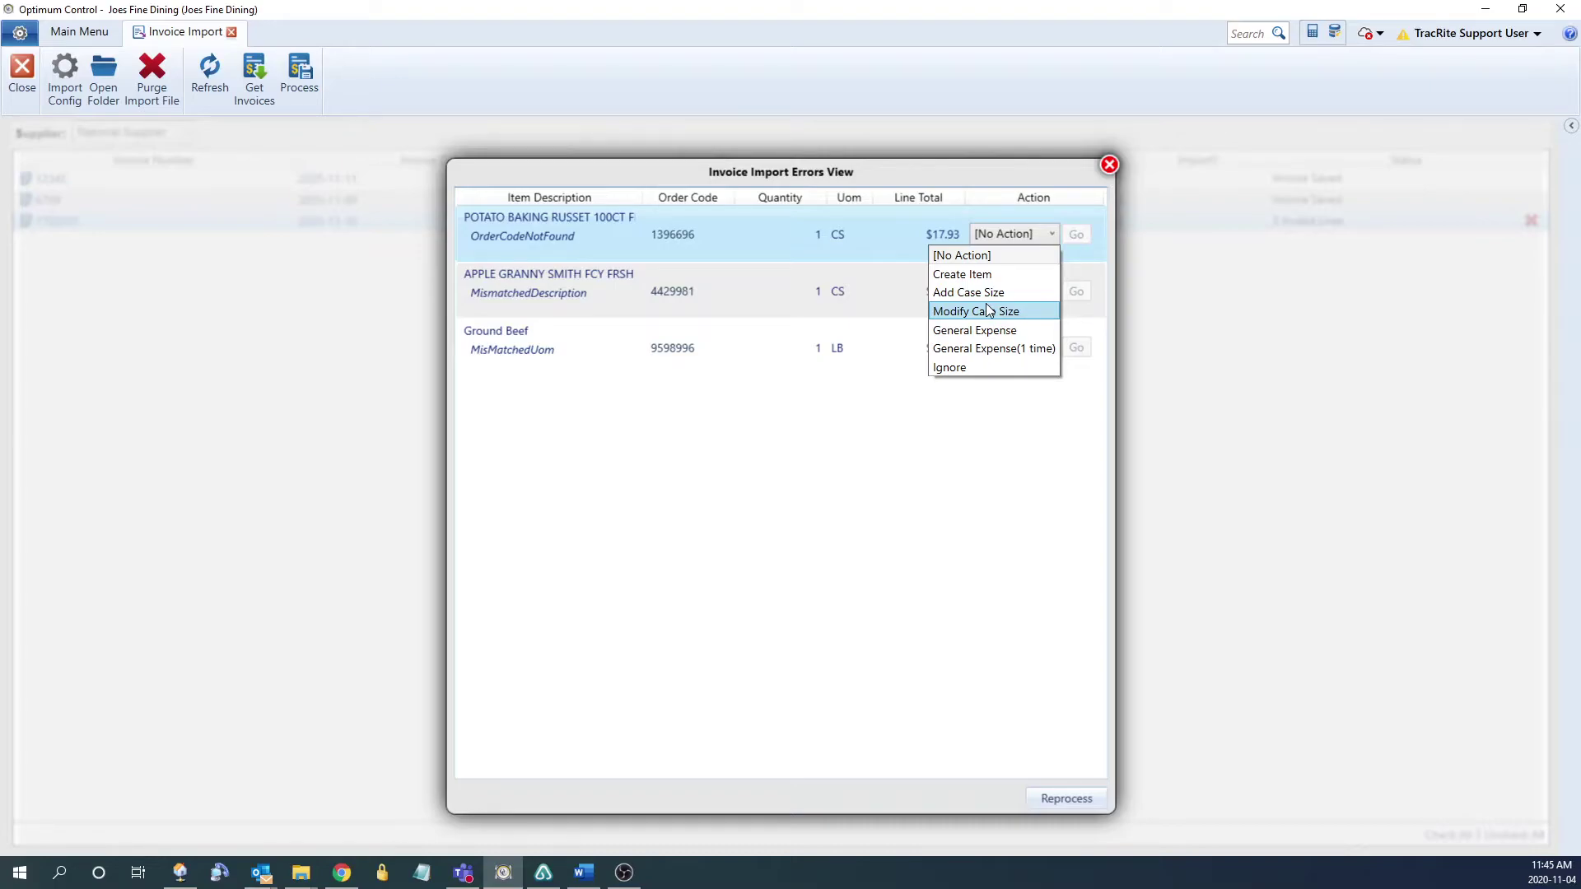
click(989, 310)
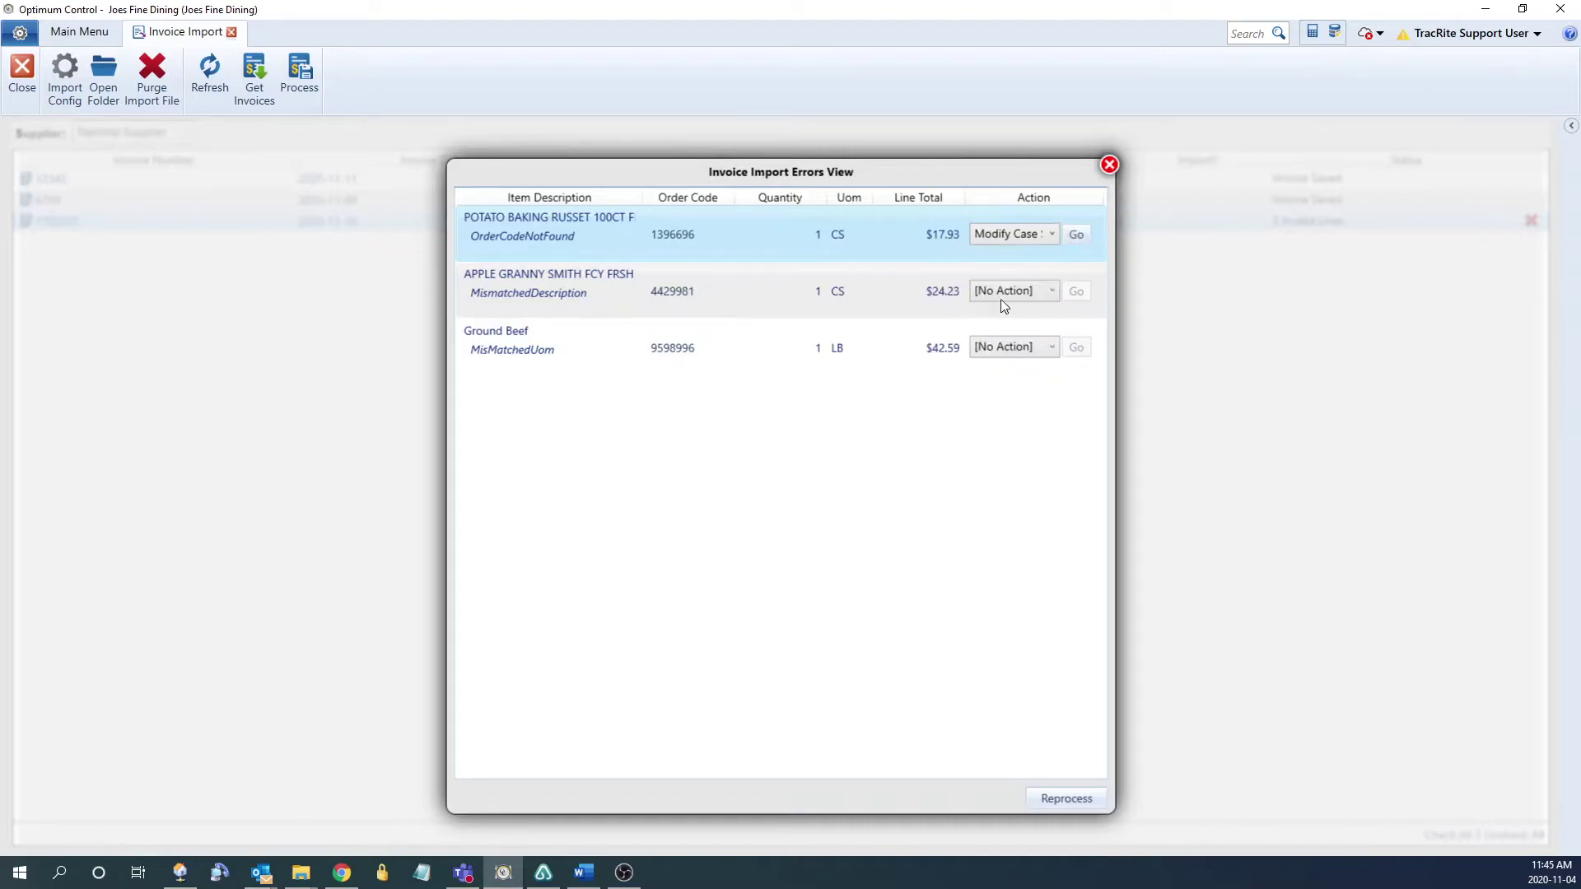
click(1078, 236)
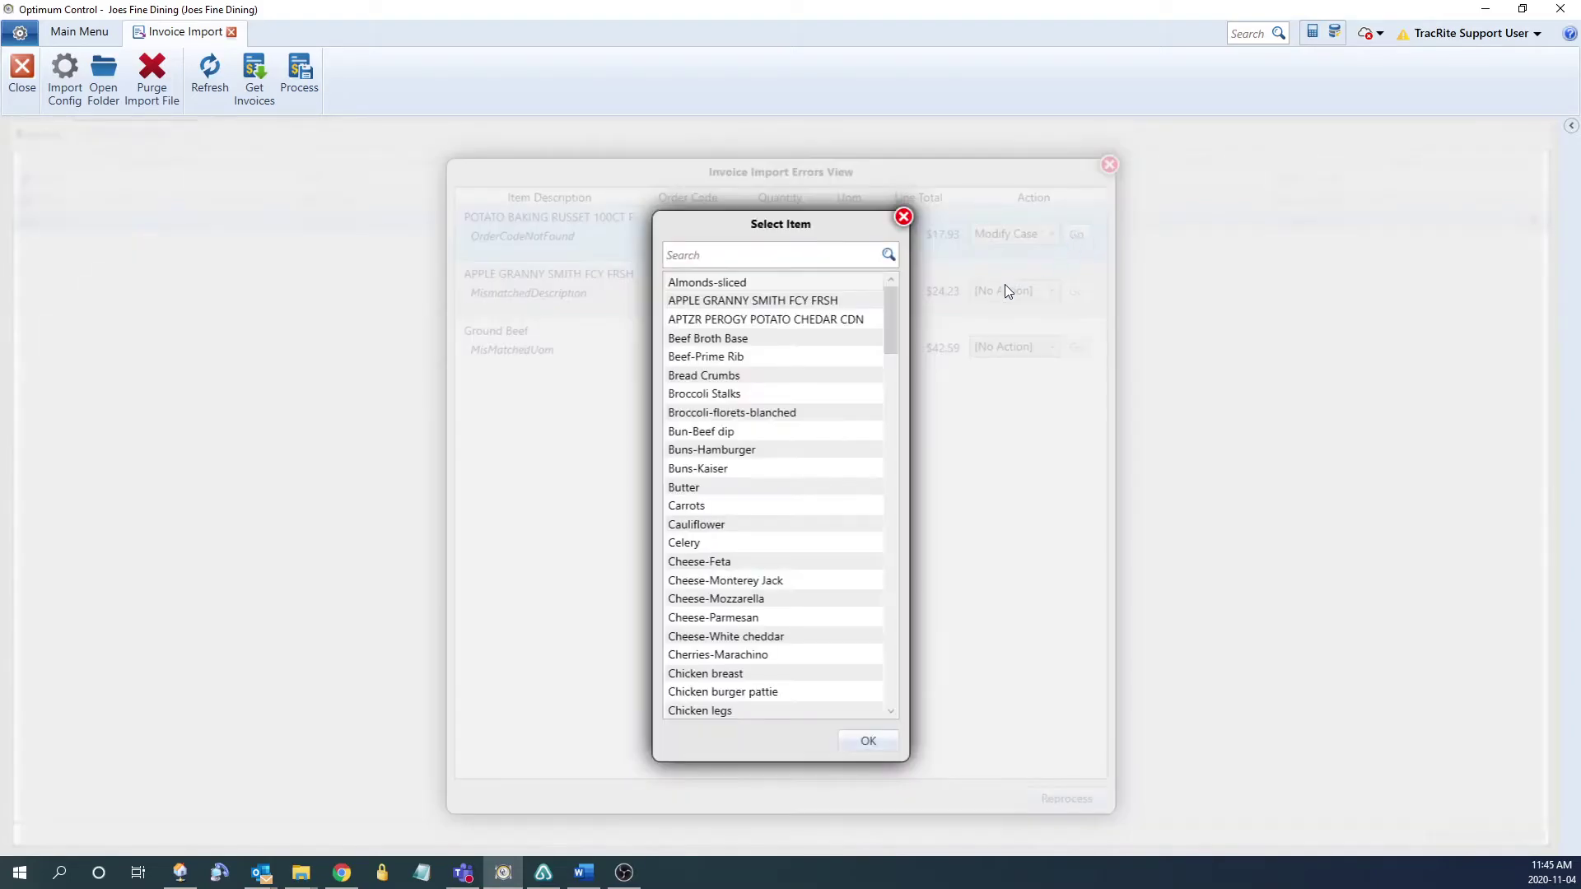
click(728, 263)
text(pot)
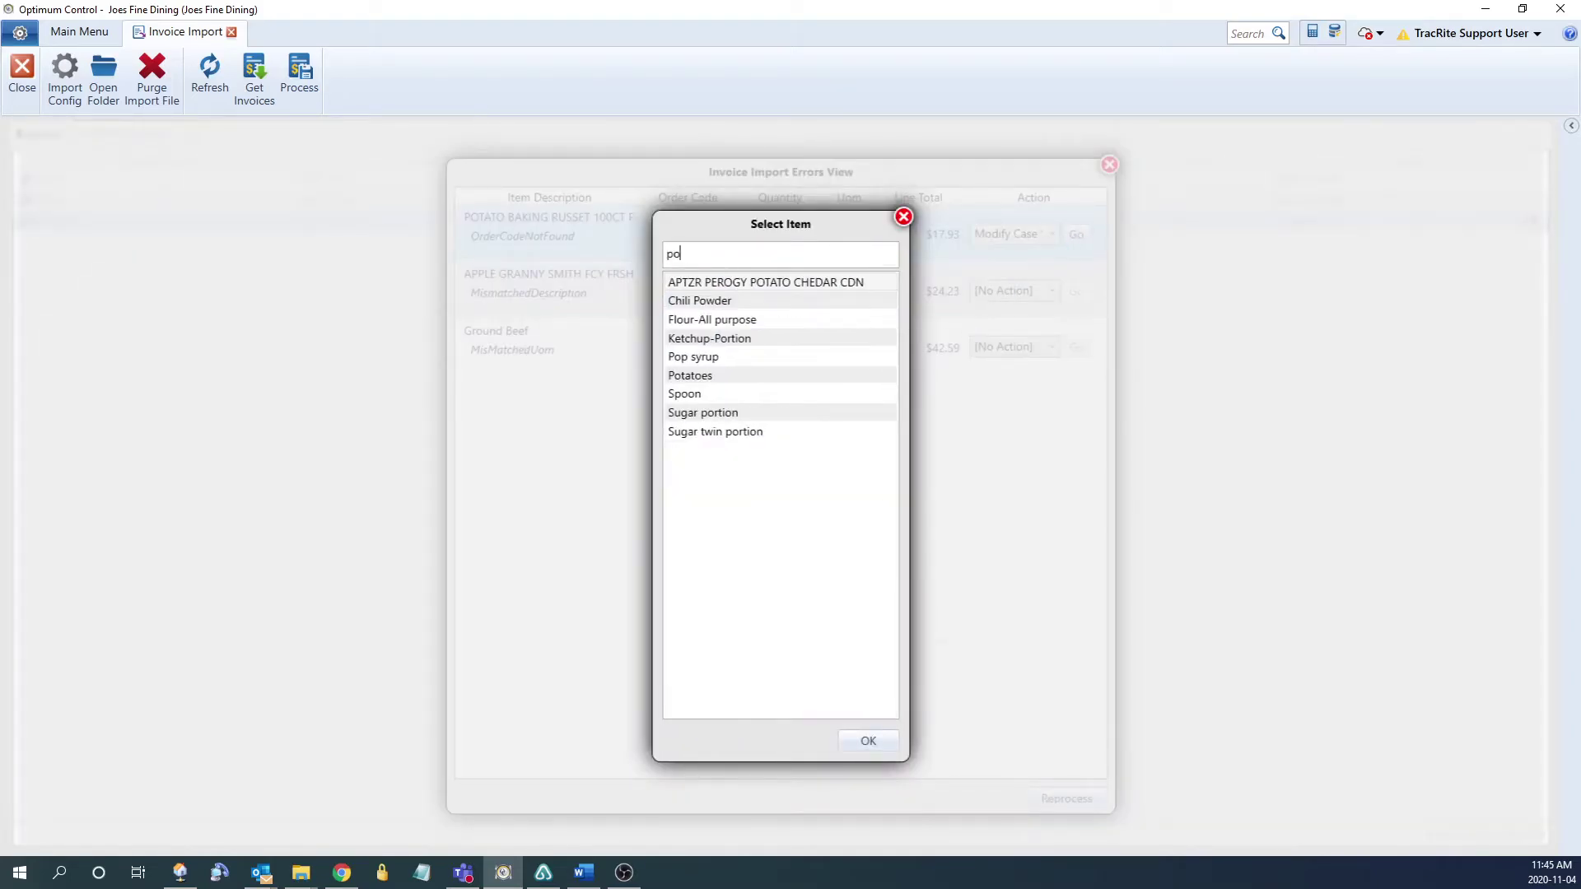
click(786, 302)
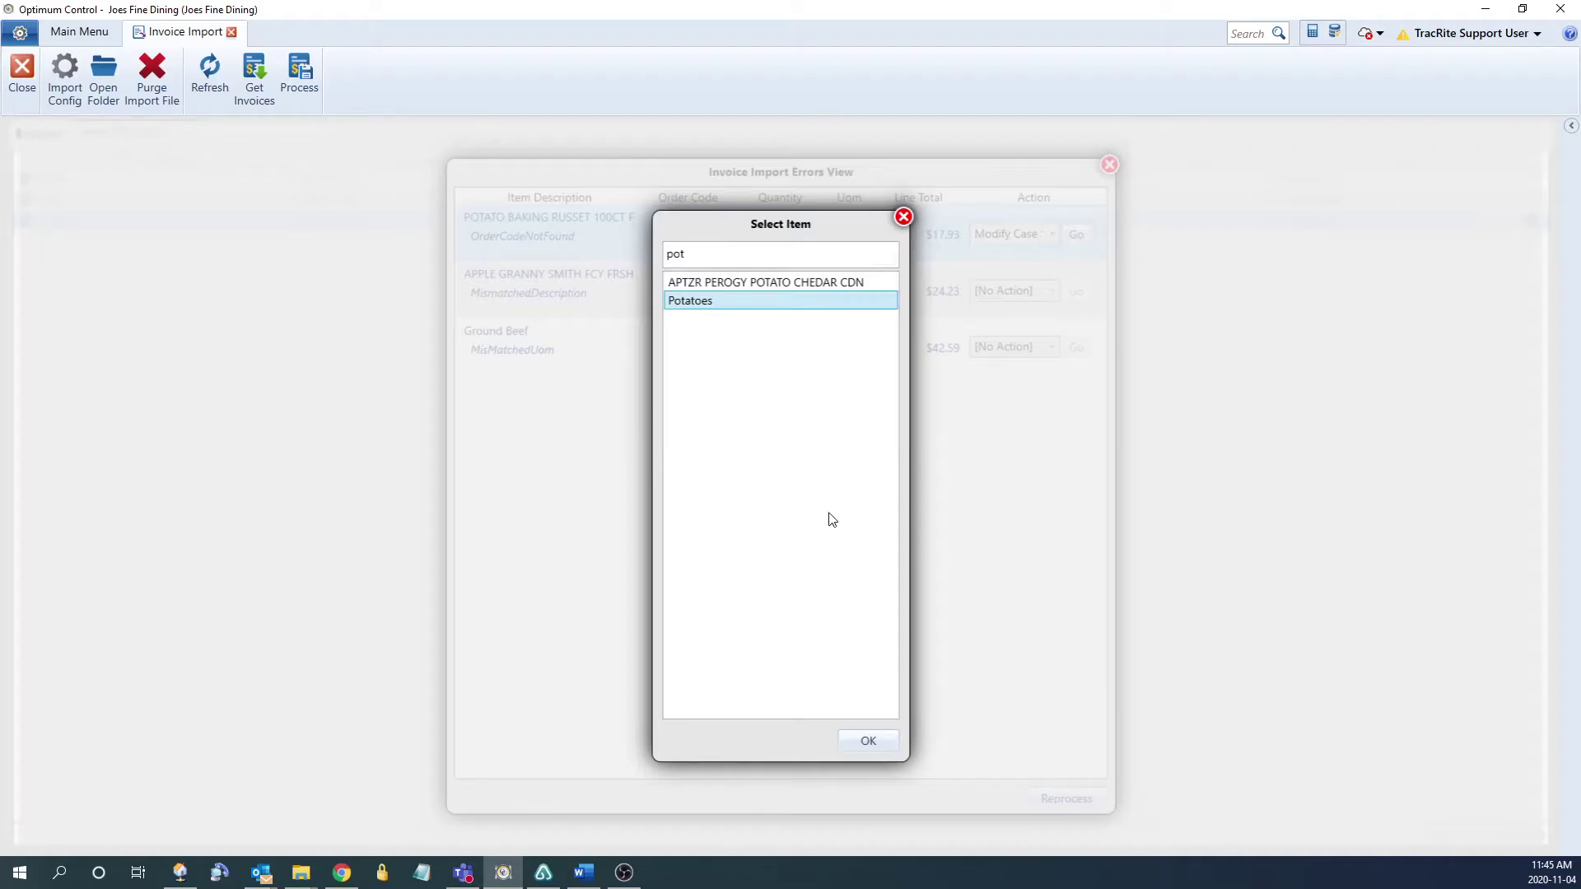
click(868, 740)
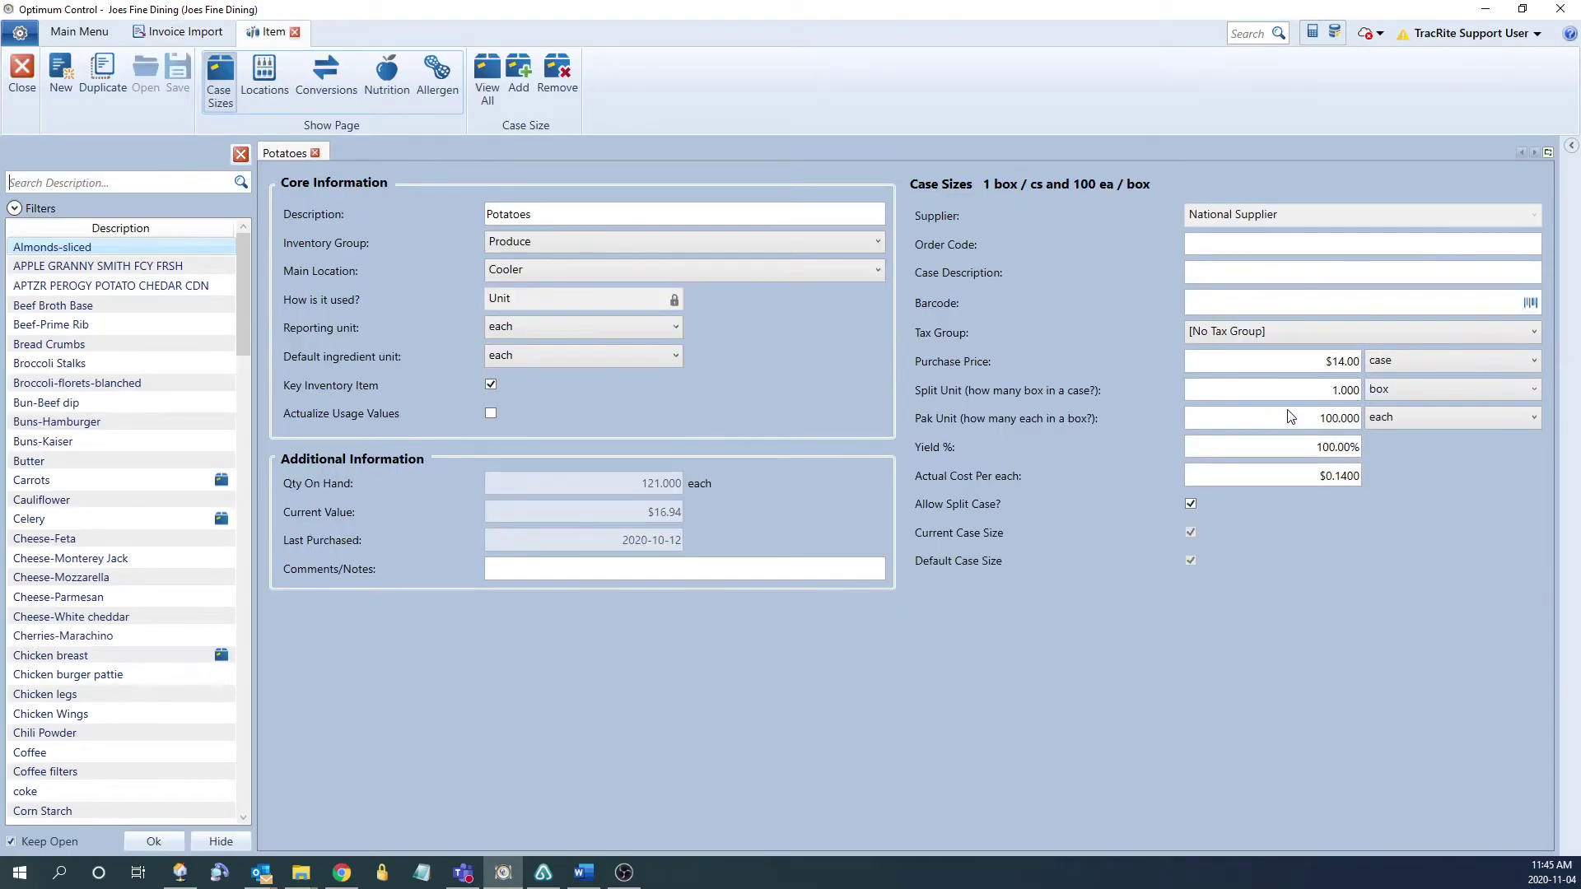
Copy the potato line's order code 1396696 into the Potatoes item's order code, save the item and reprocess the import errors
click(172, 25)
click(703, 234)
double_click(702, 234)
key(ctrl+c)
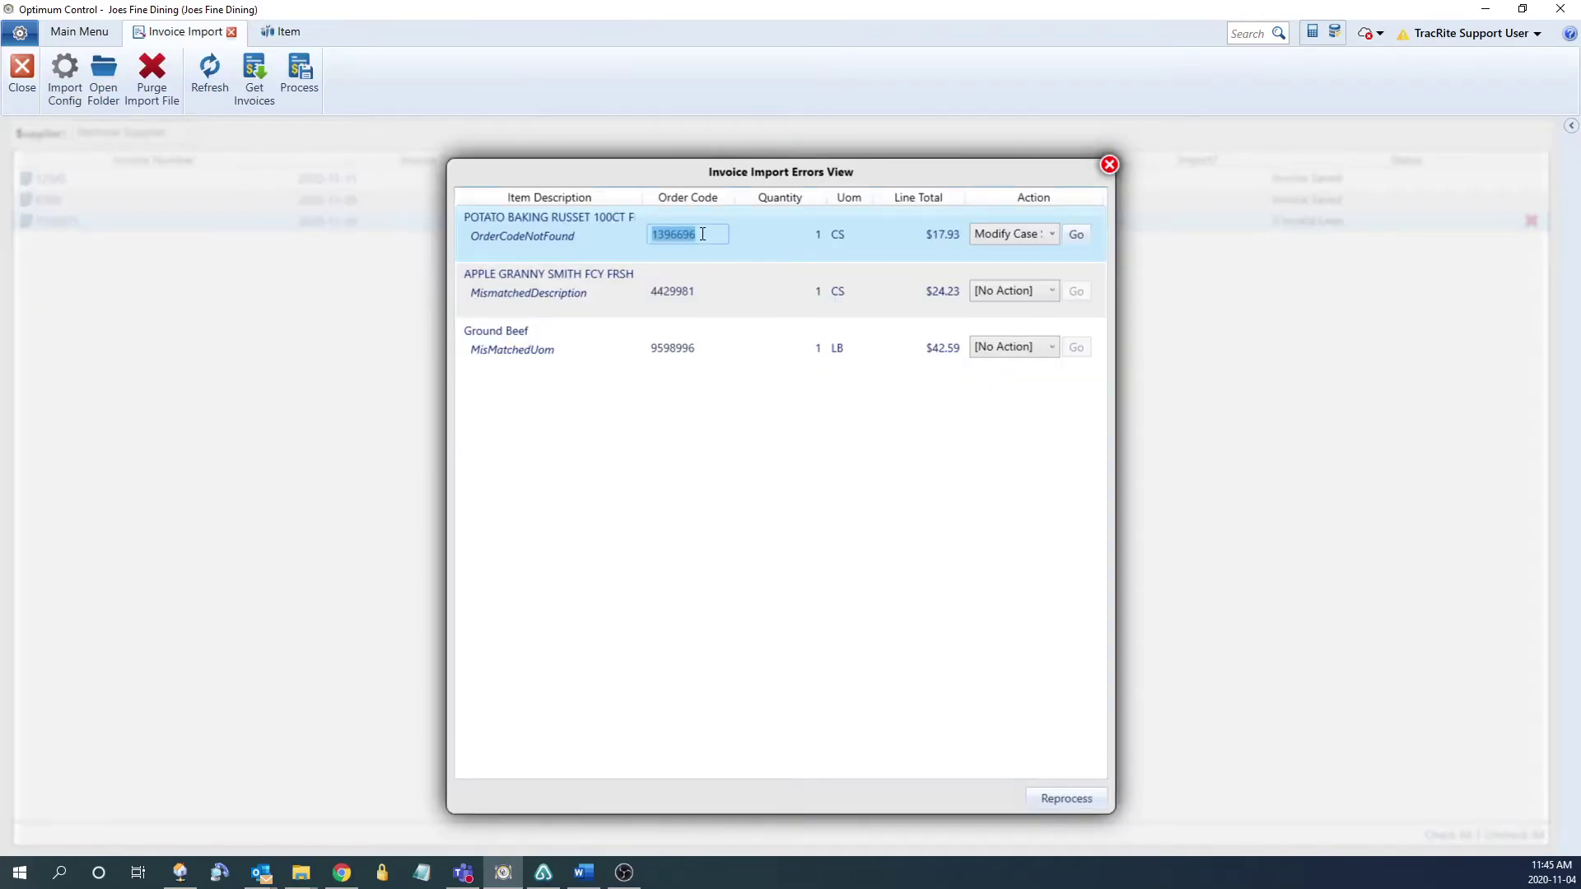
click(280, 32)
click(1196, 243)
key(ctrl+v)
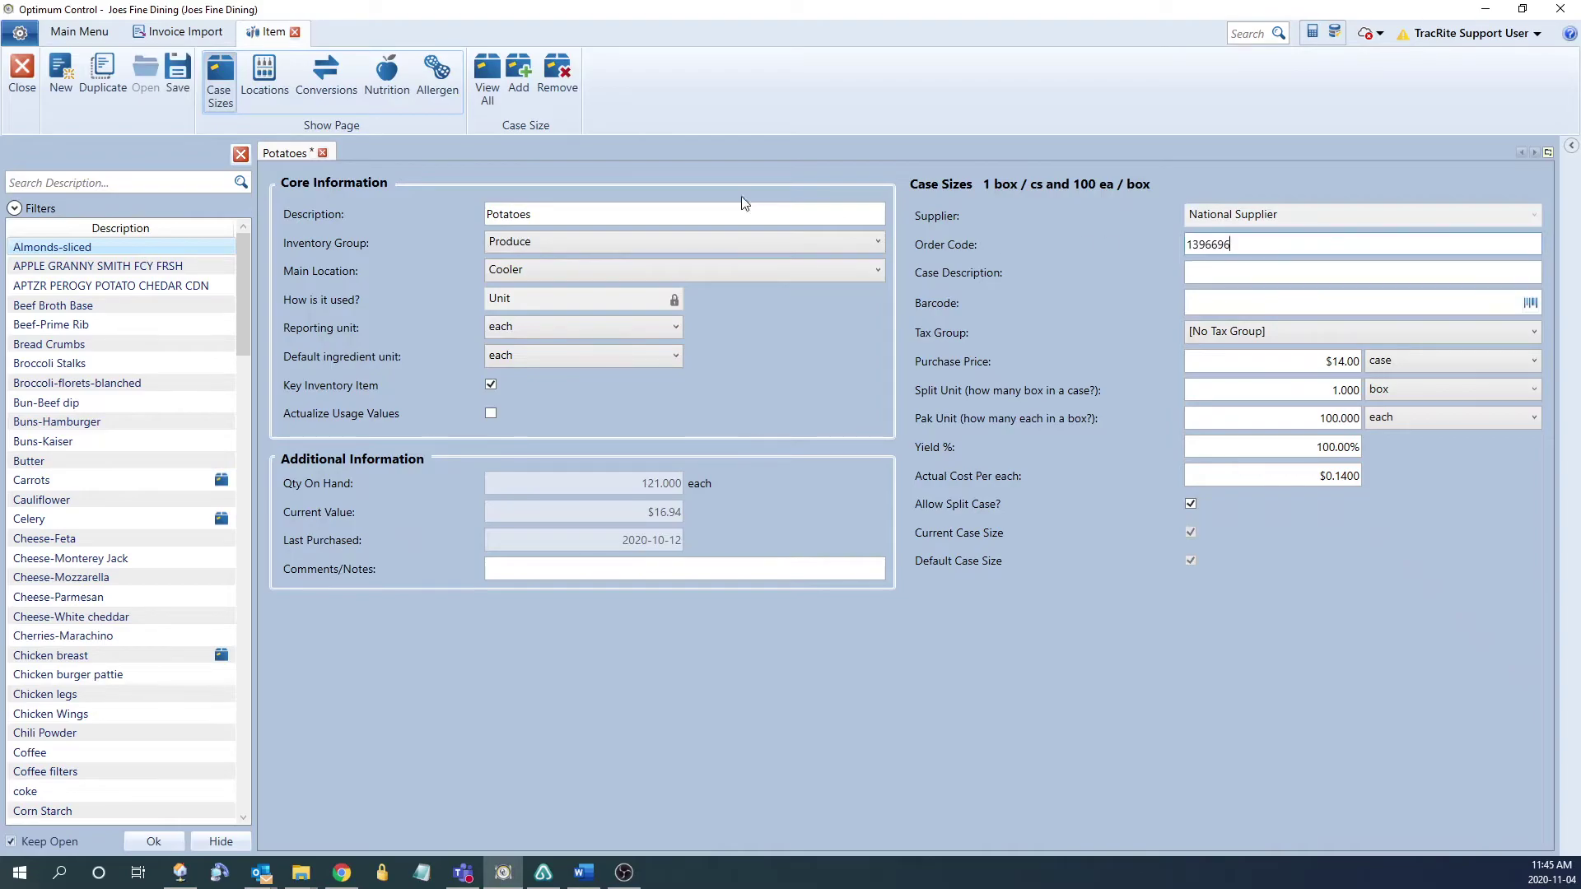
click(178, 82)
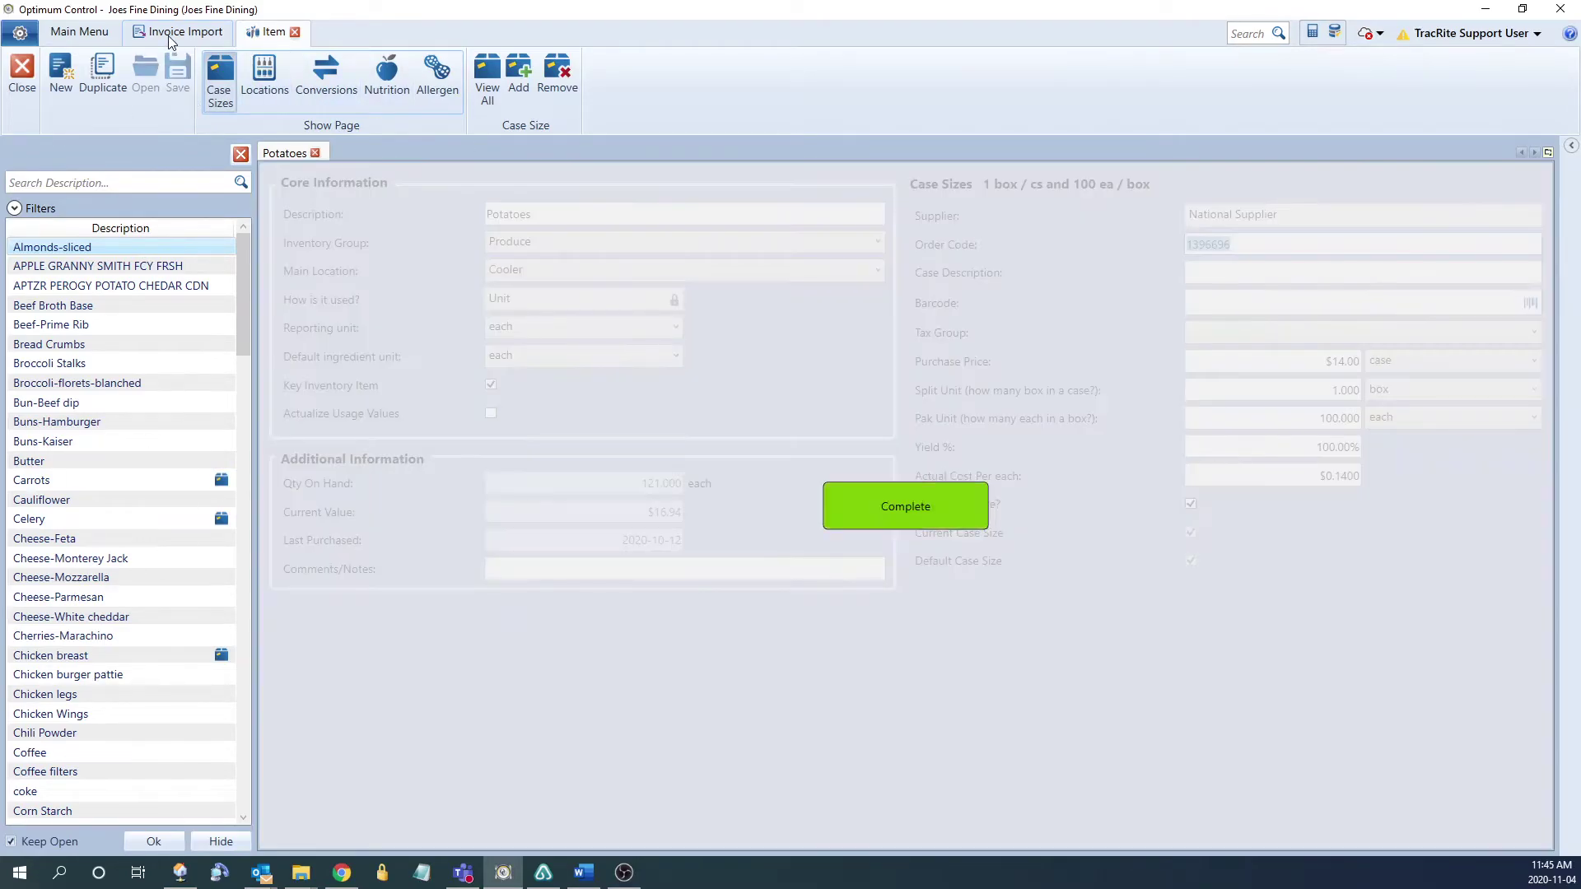
click(172, 33)
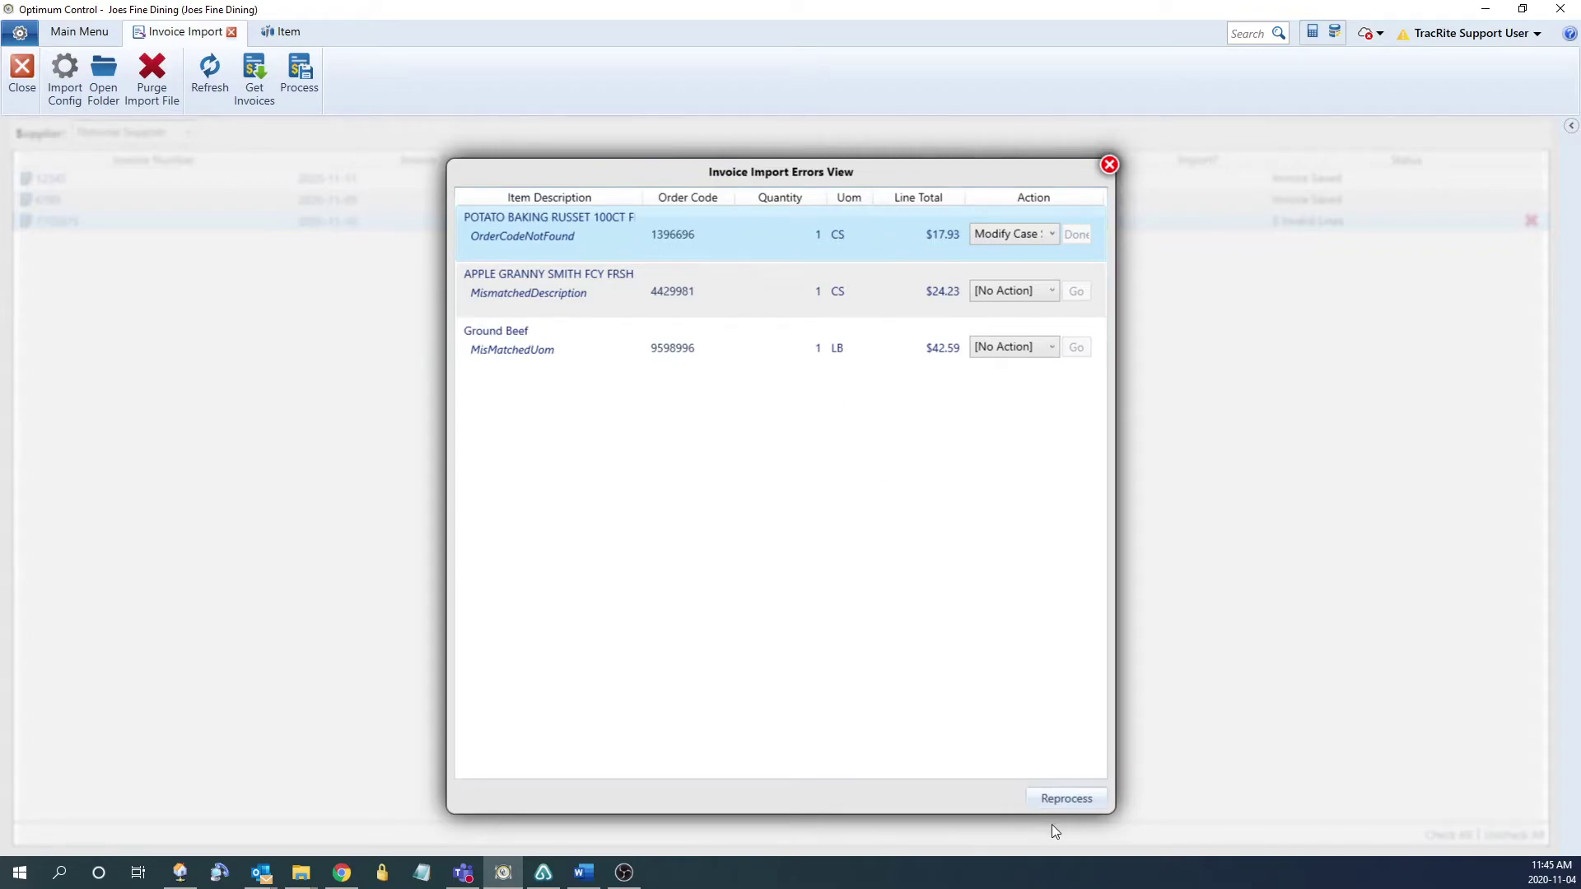
click(1070, 795)
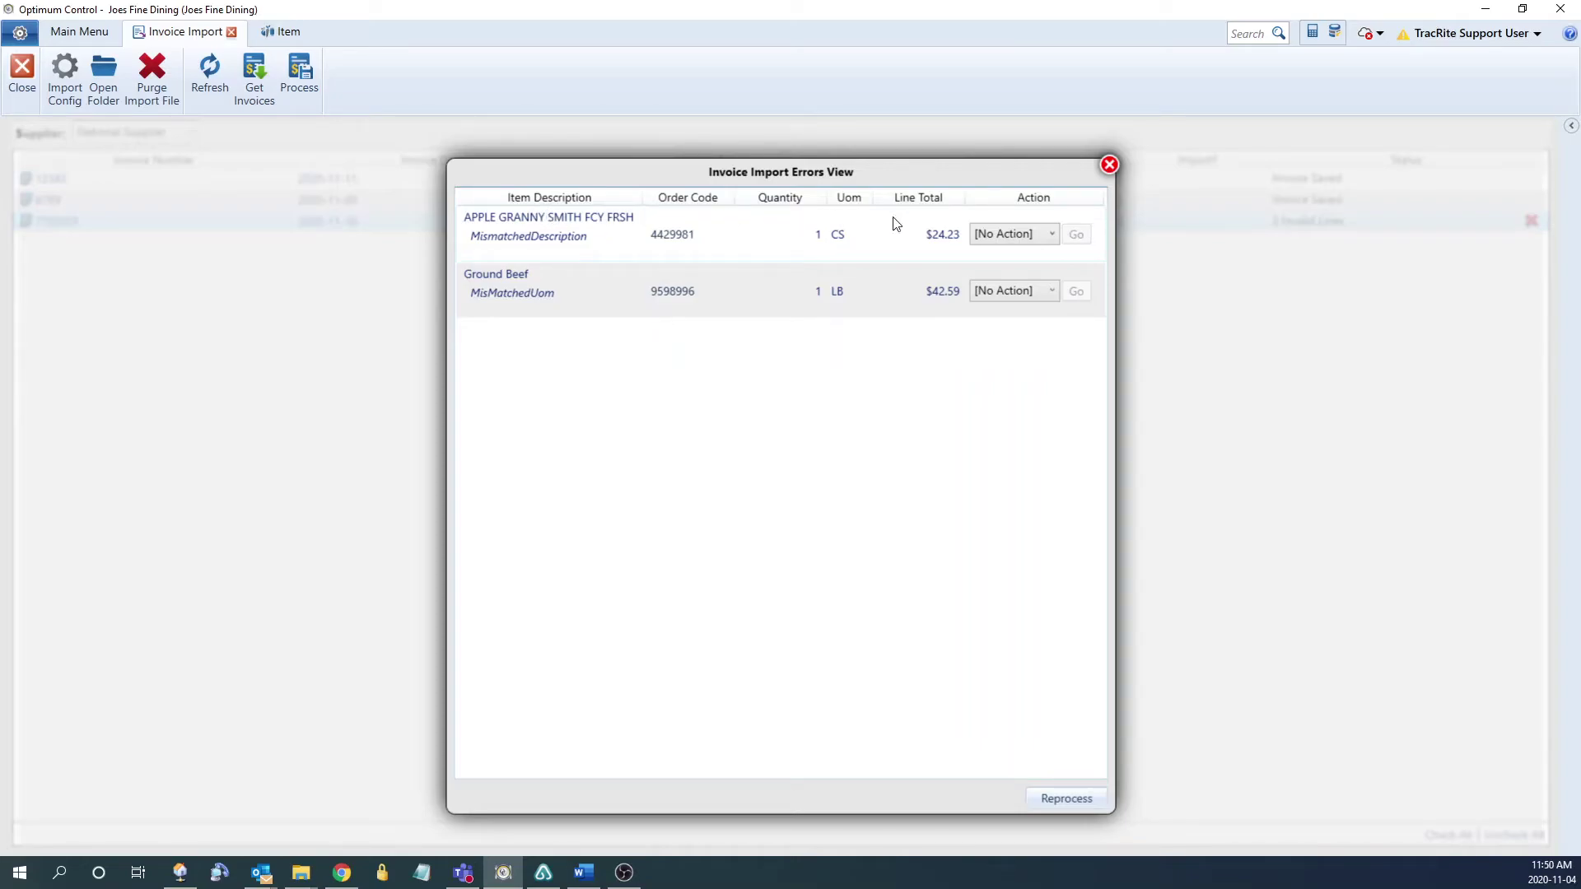
Modify the case size for the Granny Smith apple line by clearing its case description, save the item and reprocess the import errors
click(1029, 233)
click(1014, 290)
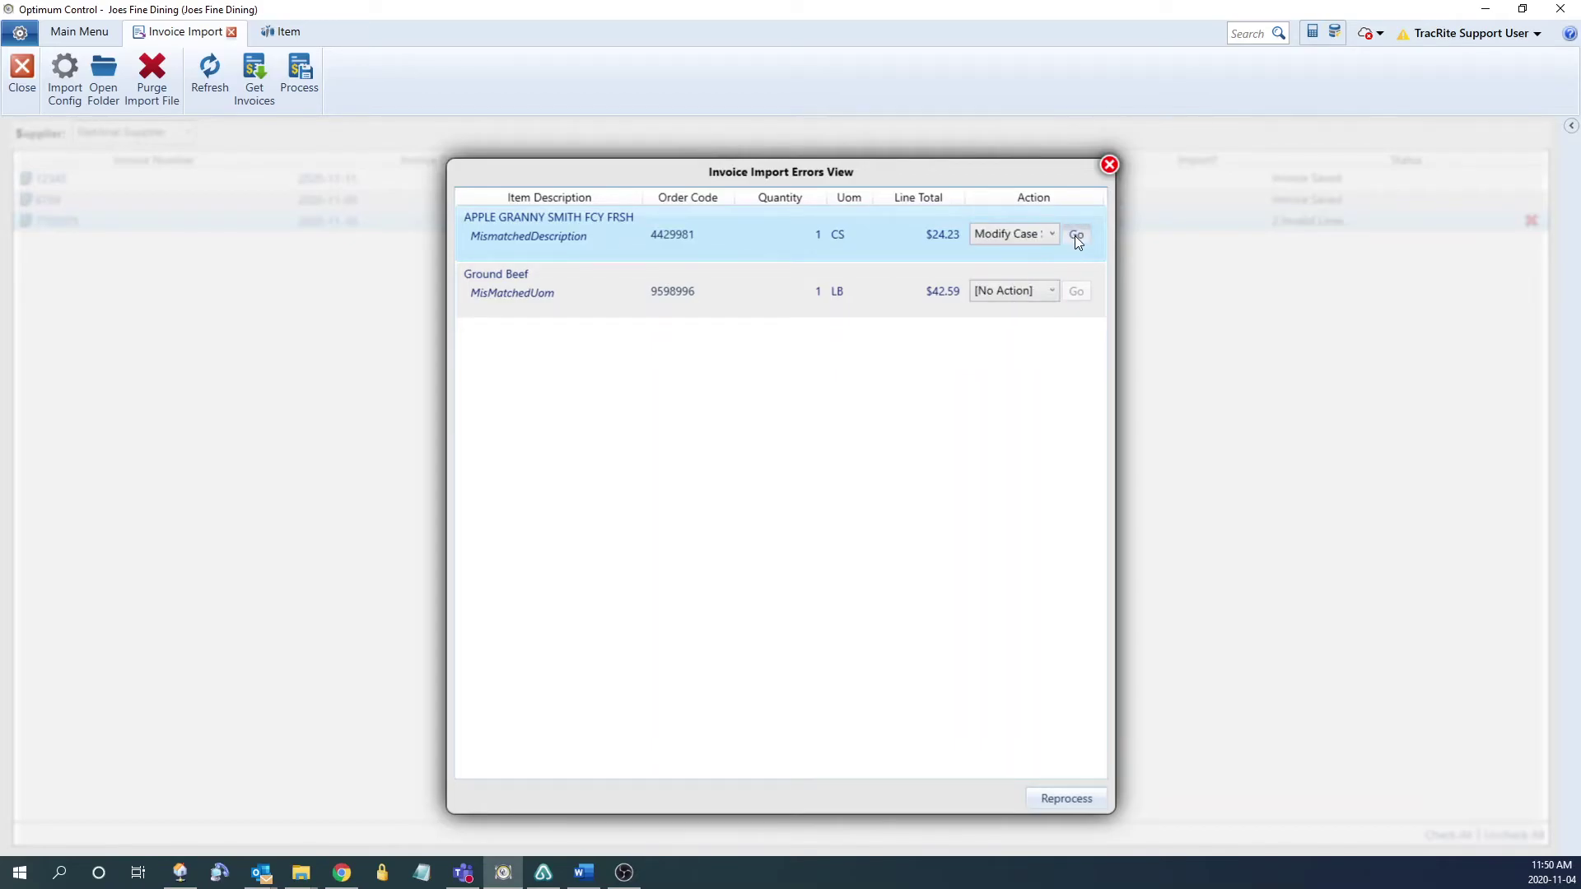
click(1077, 237)
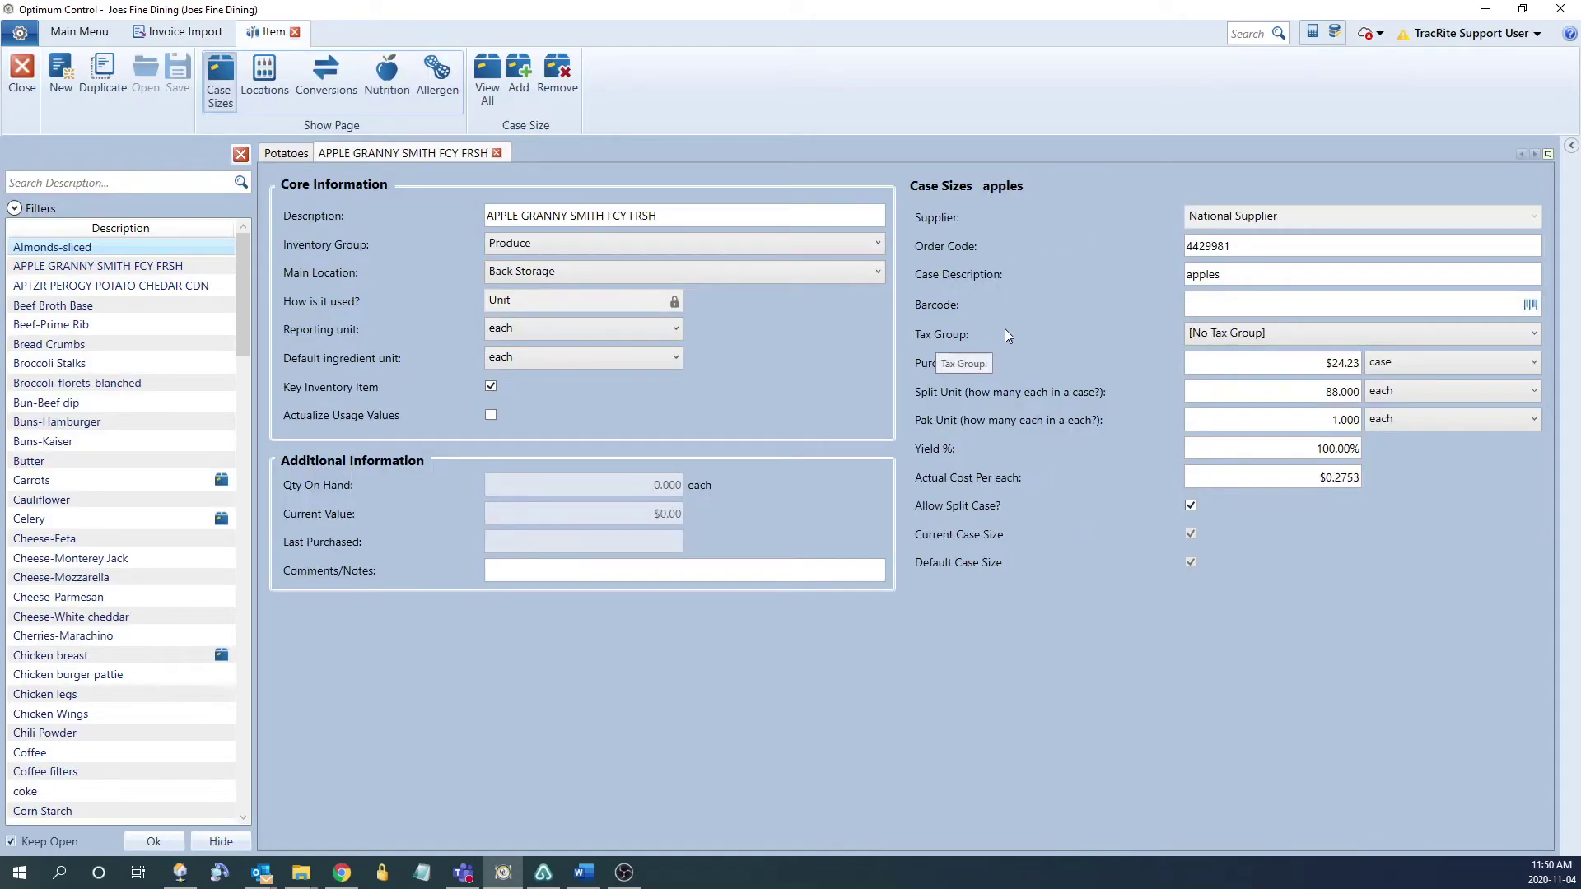
click(1216, 274)
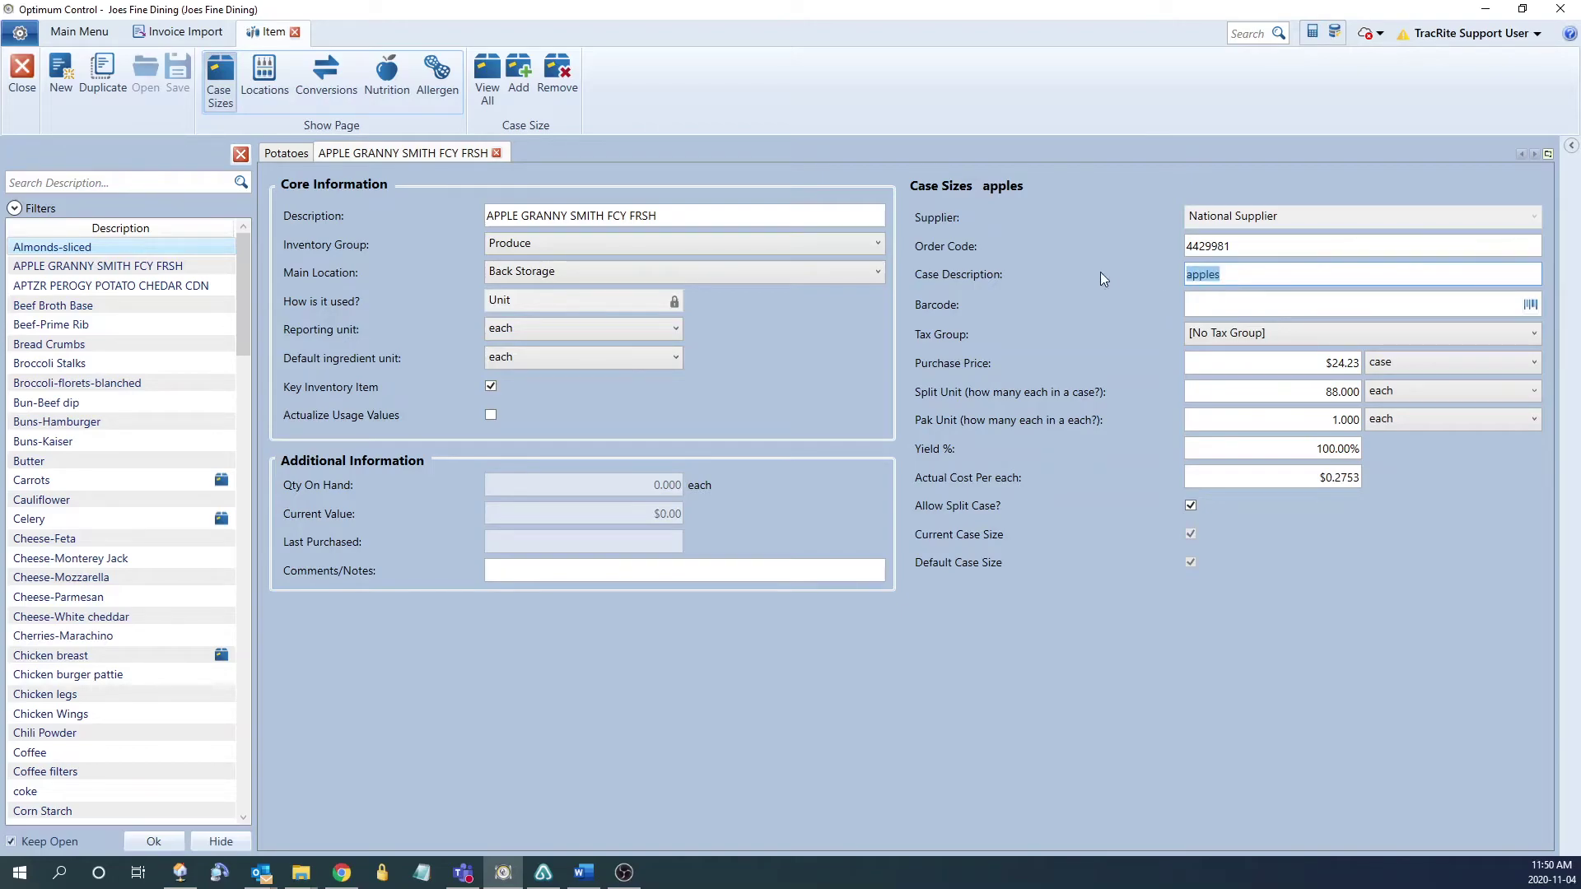
key(BackSpace)
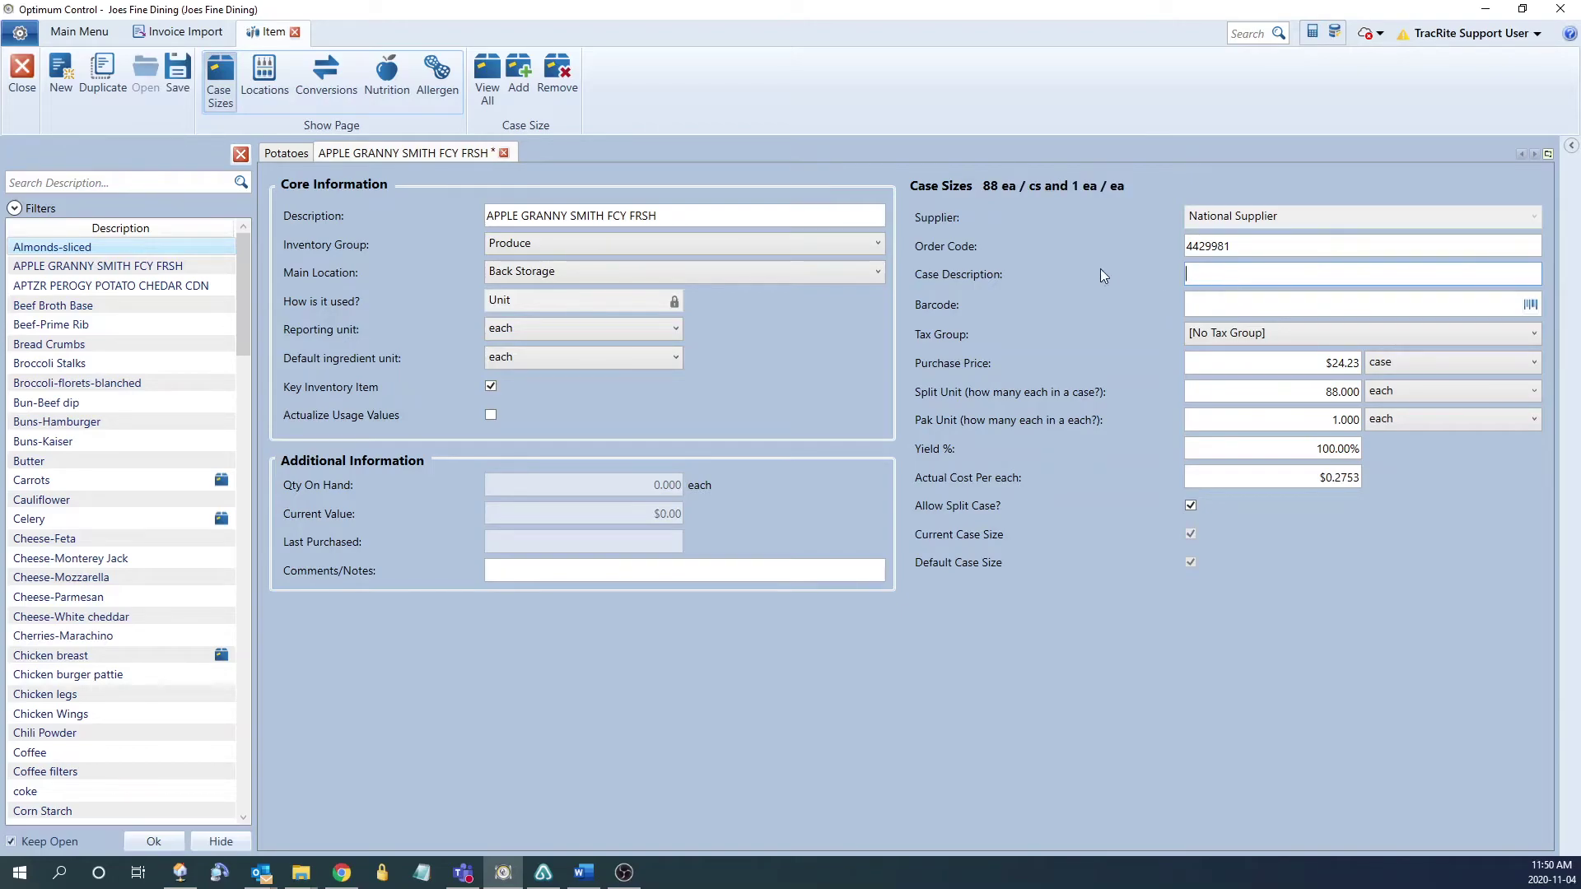
click(184, 91)
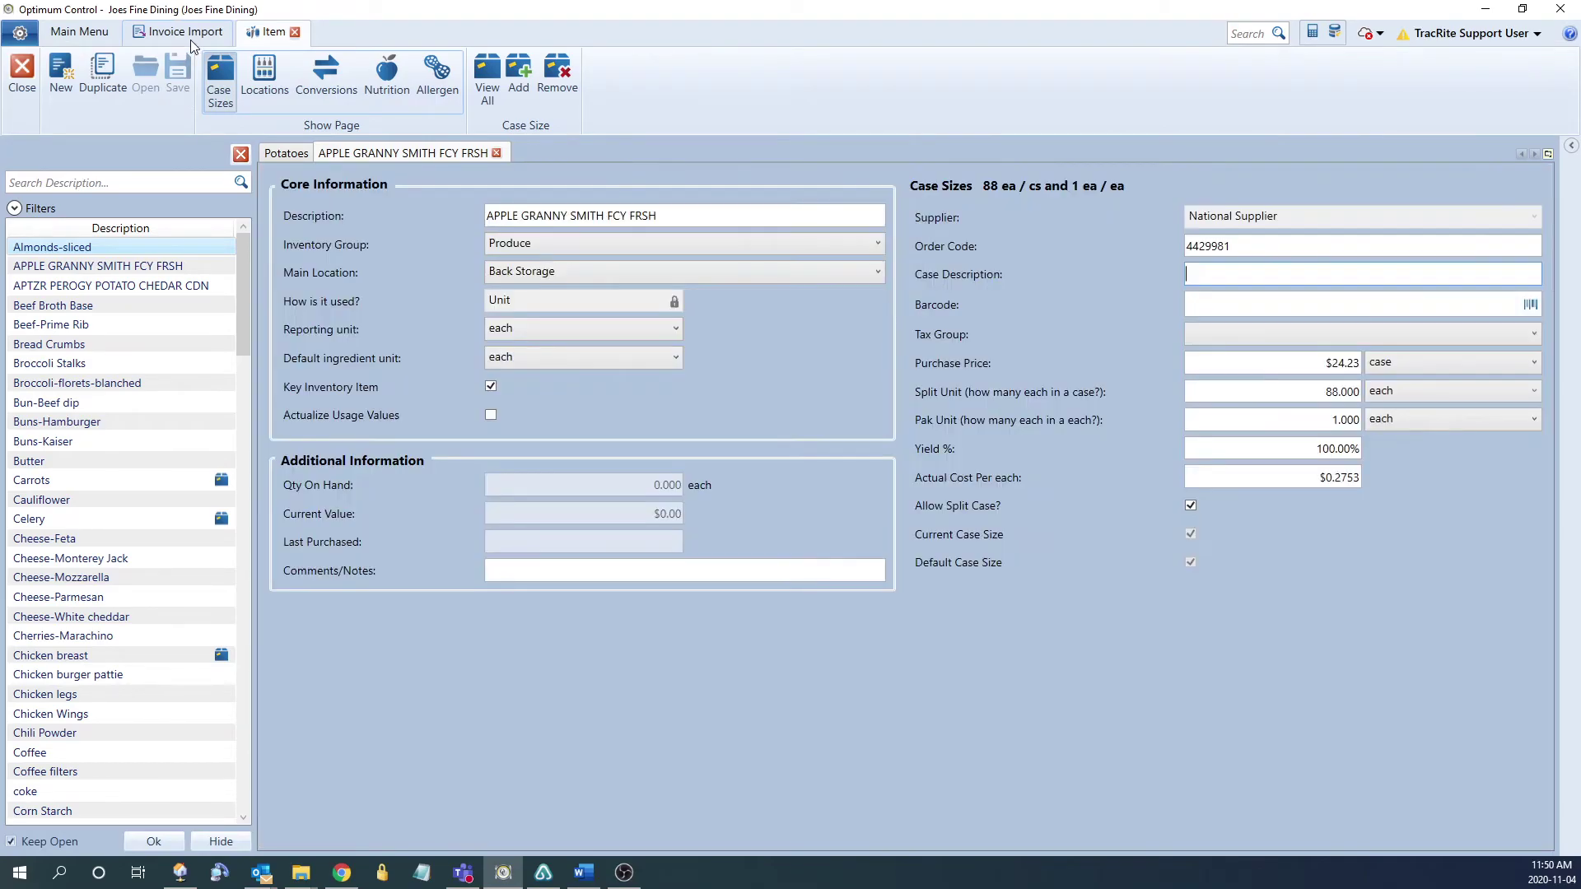
click(216, 41)
click(1066, 798)
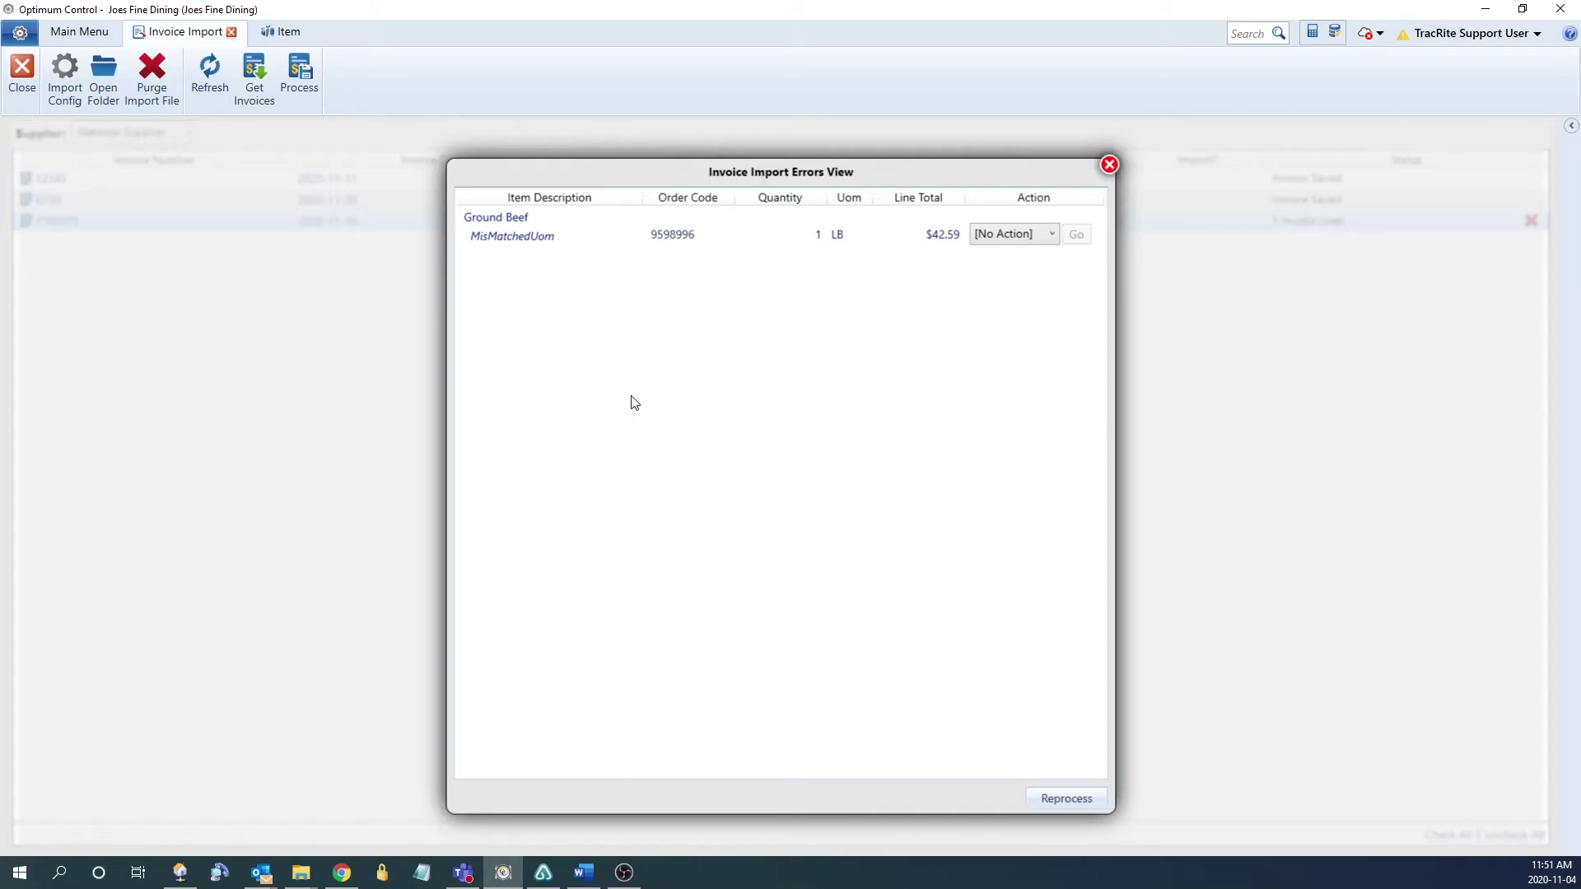
Modify the case size for the Ground Beef line by setting its split unit to pound, save the item and reprocess the import errors
click(1000, 237)
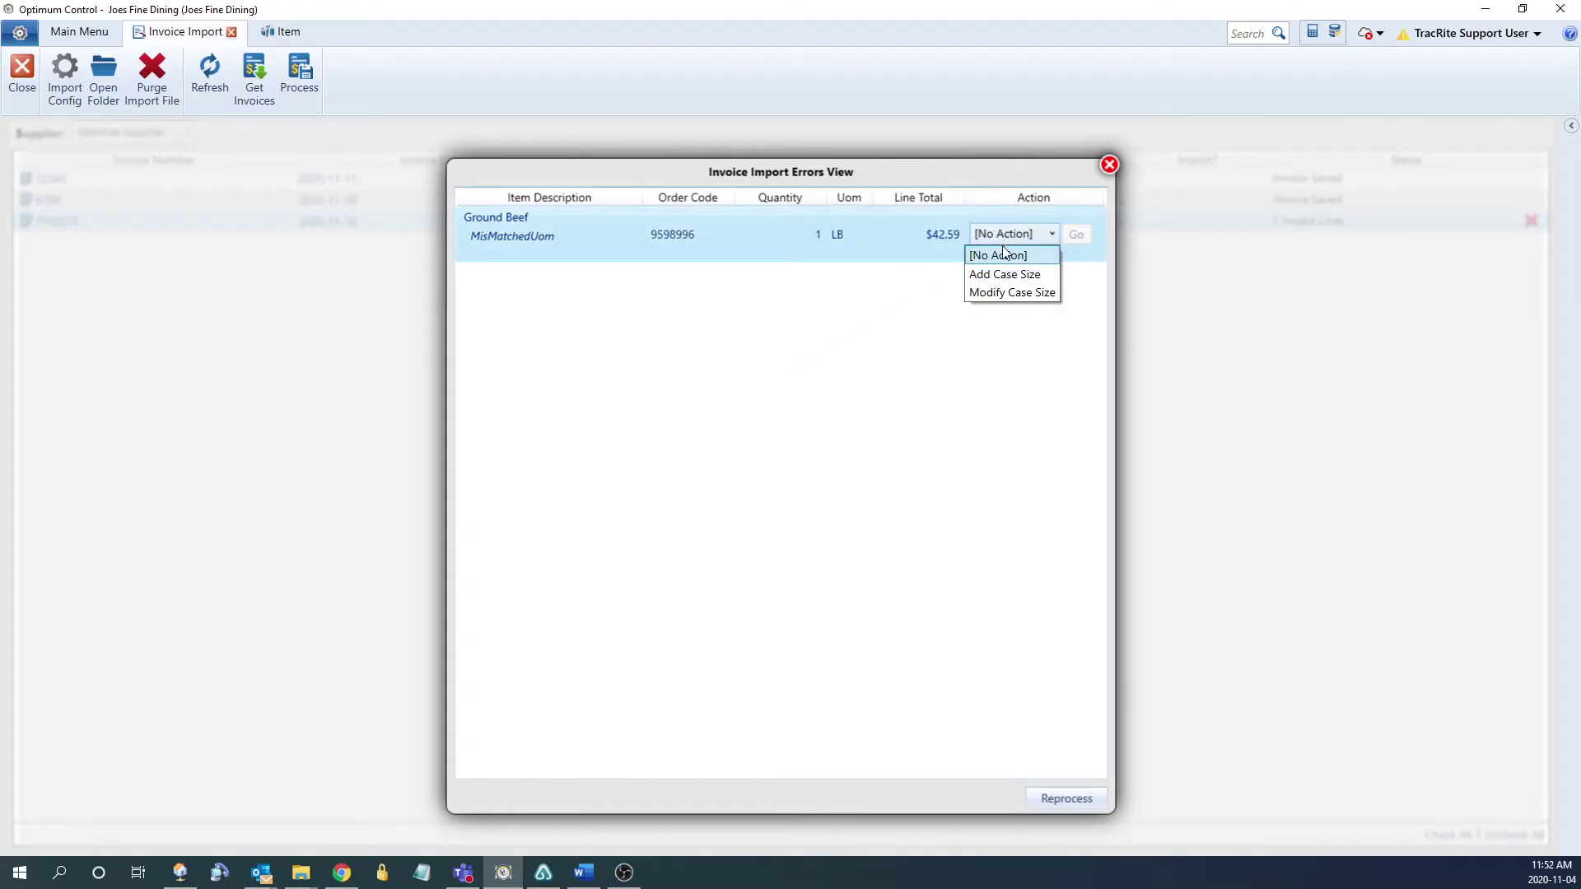
click(1002, 294)
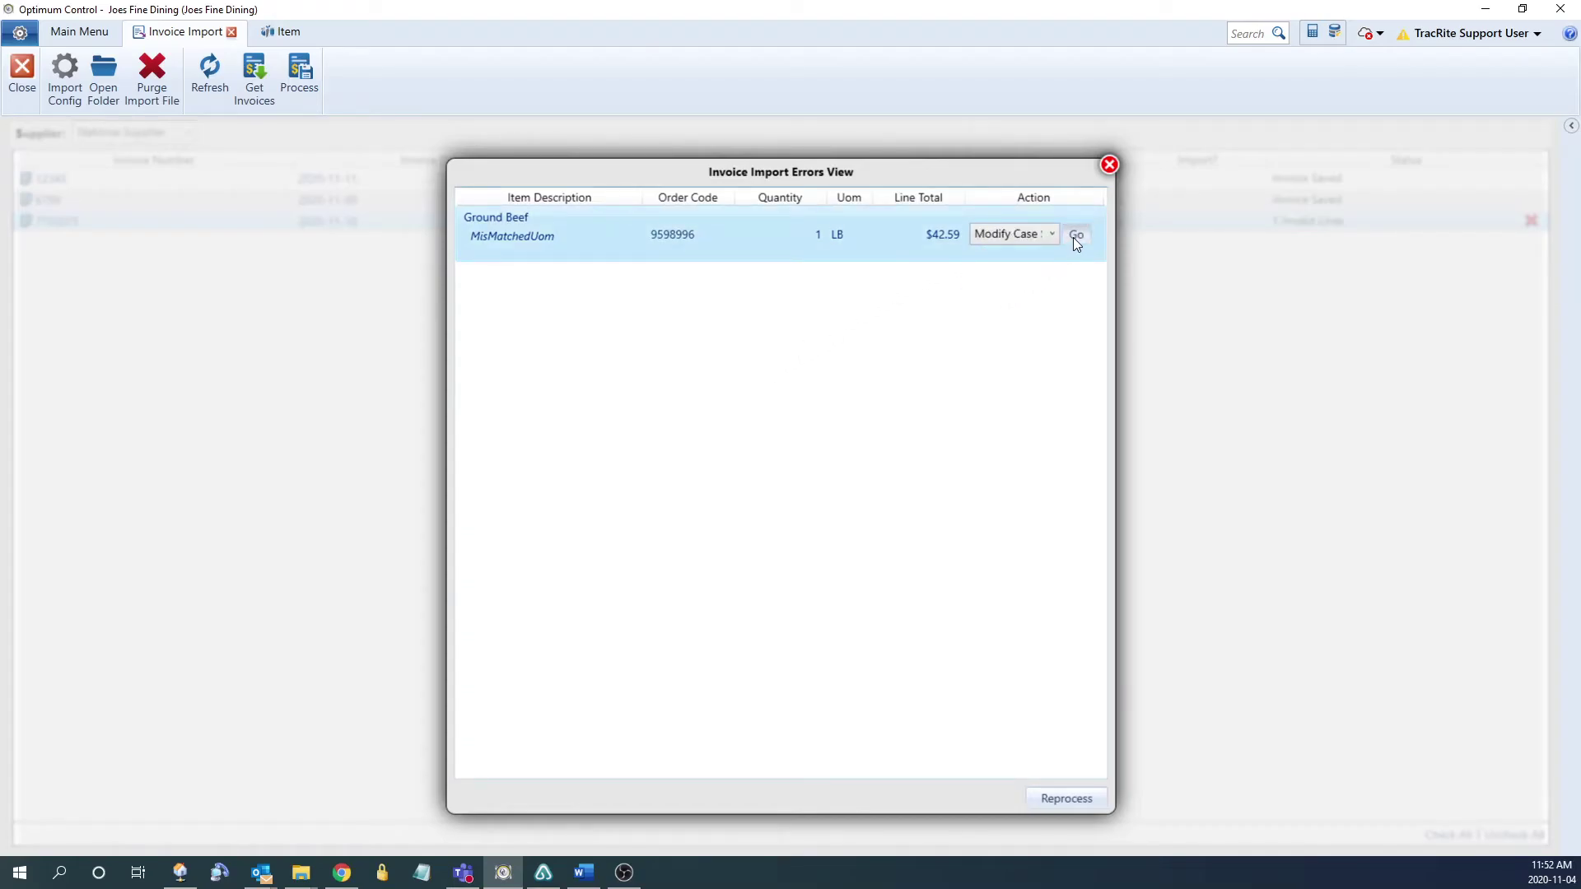
click(1076, 236)
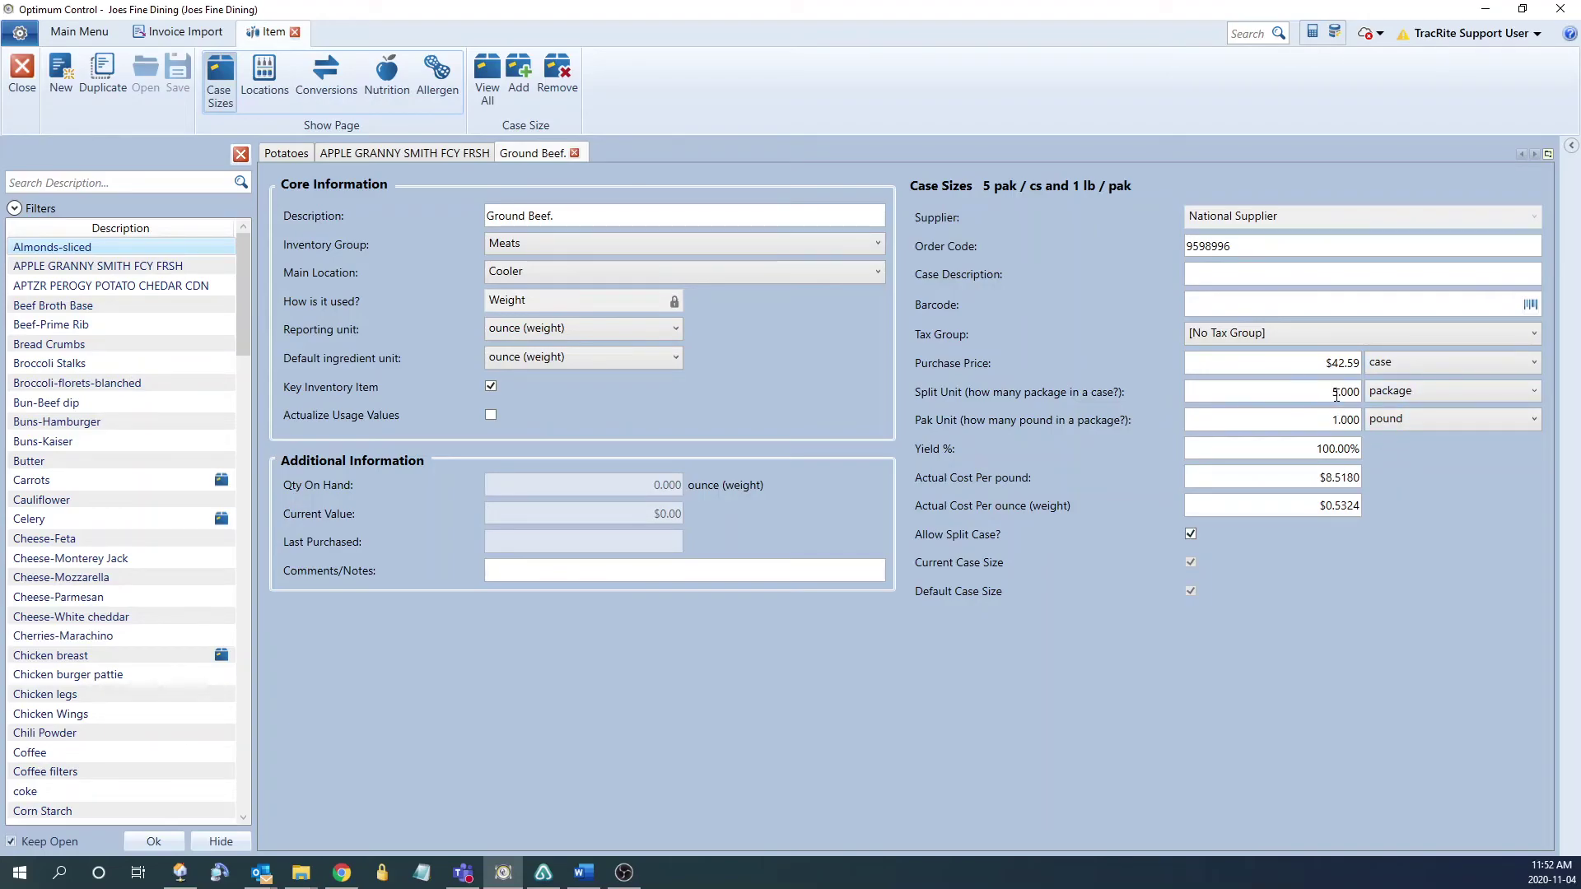
click(1396, 392)
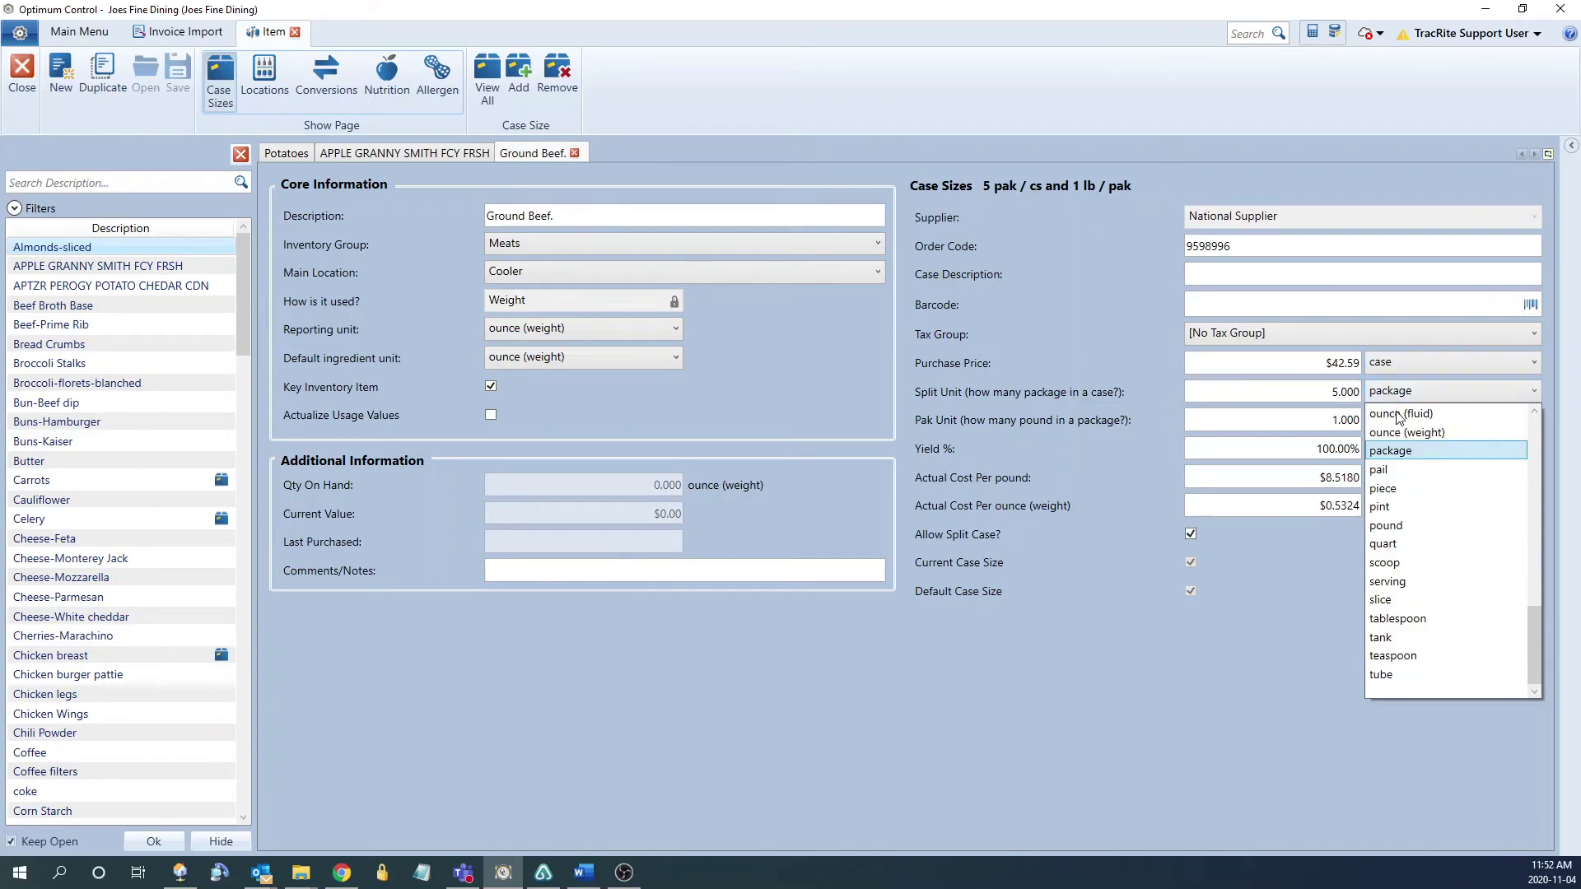
click(1392, 526)
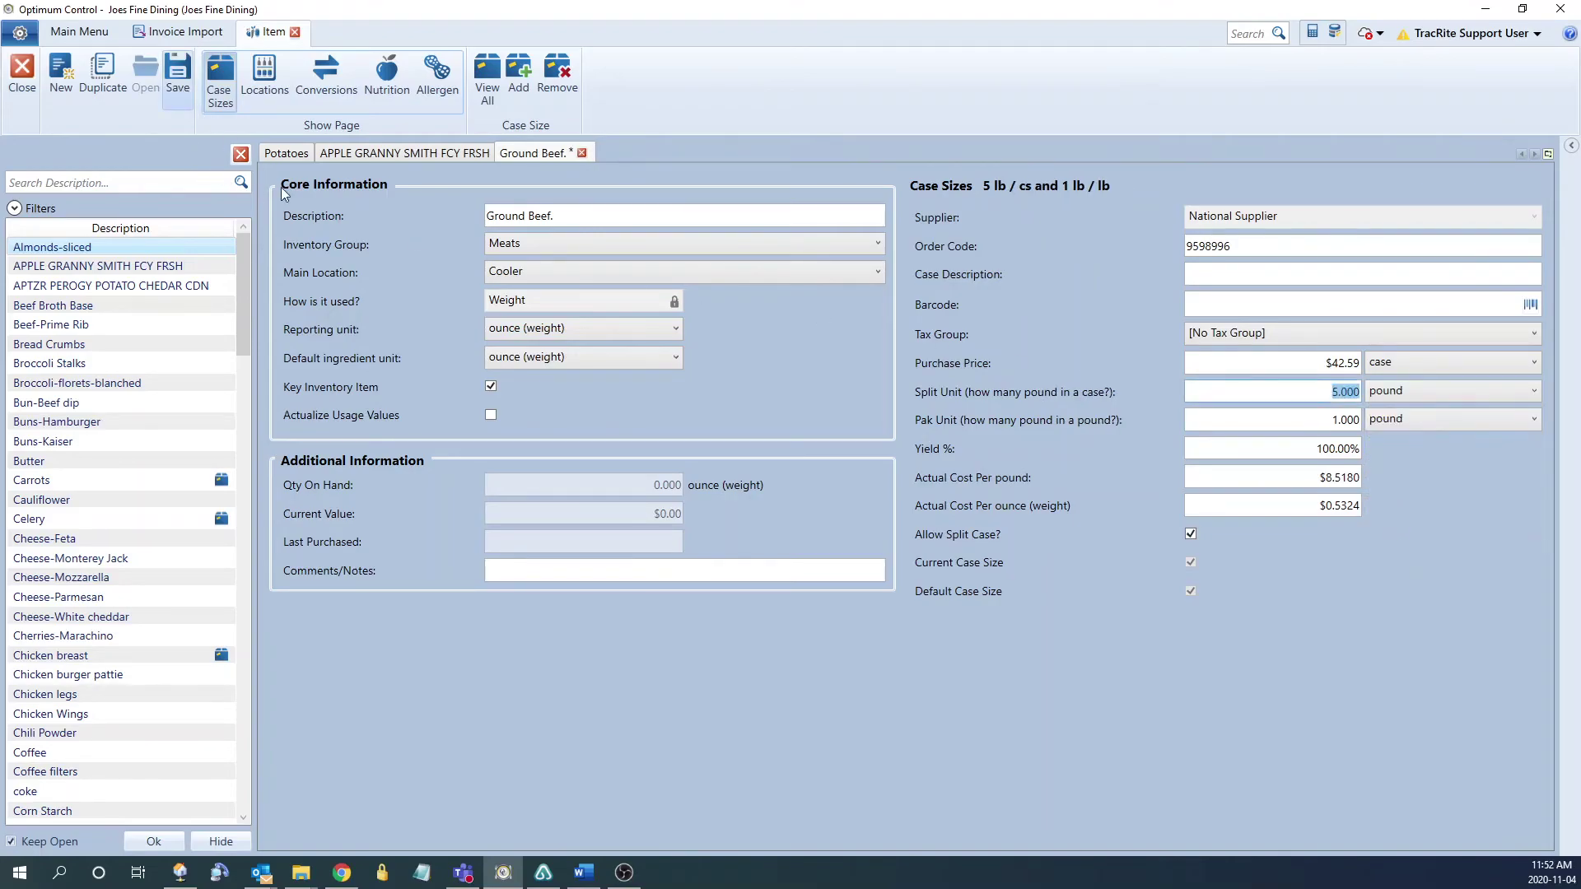
click(191, 96)
click(195, 38)
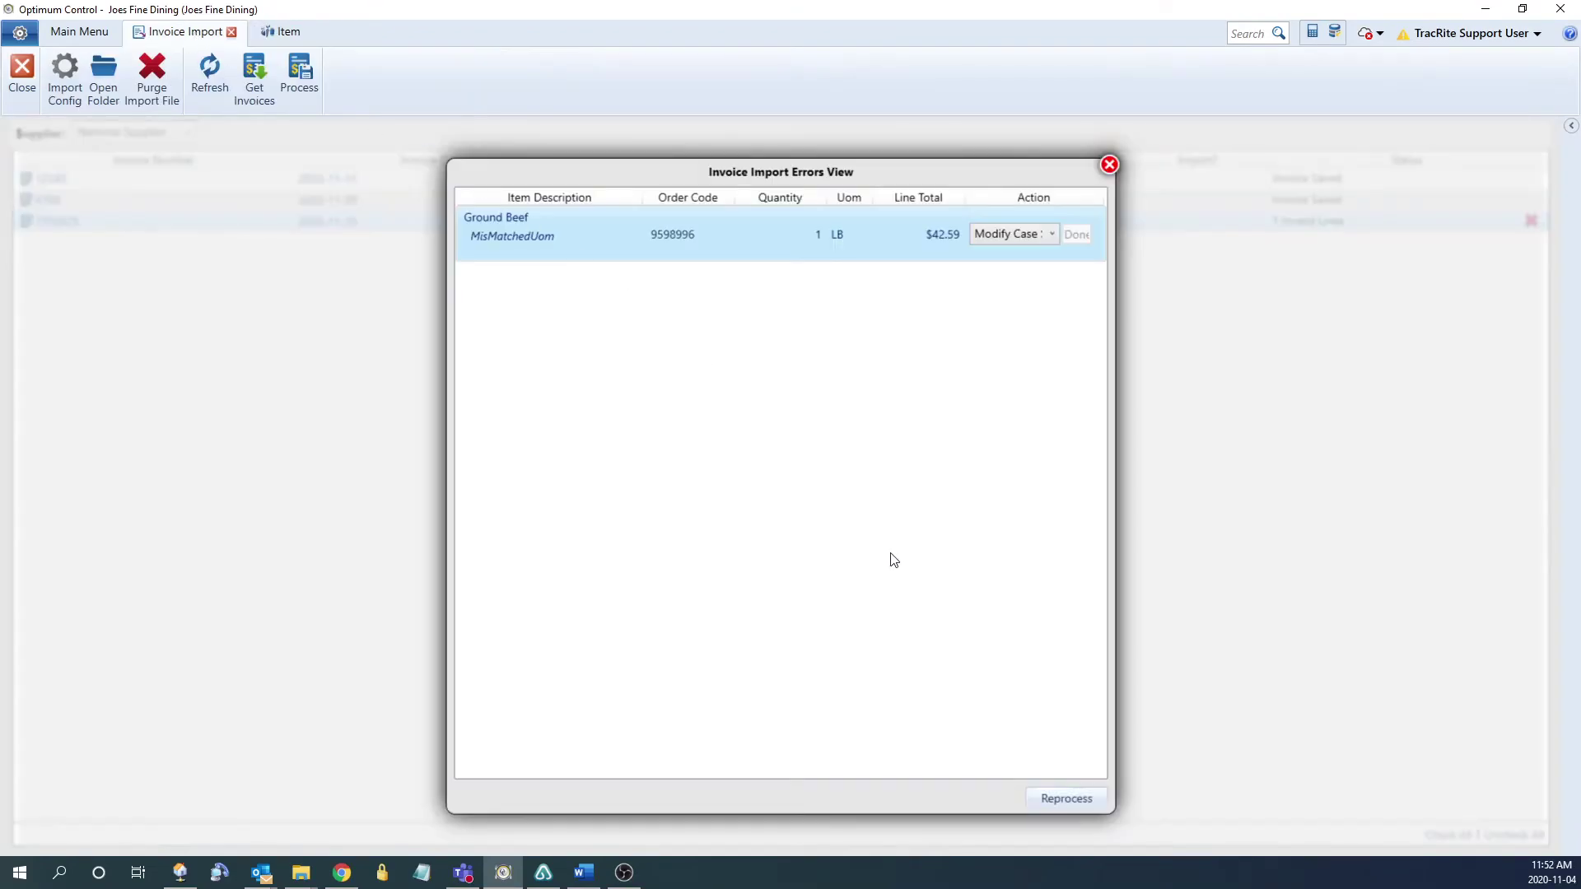
click(1056, 797)
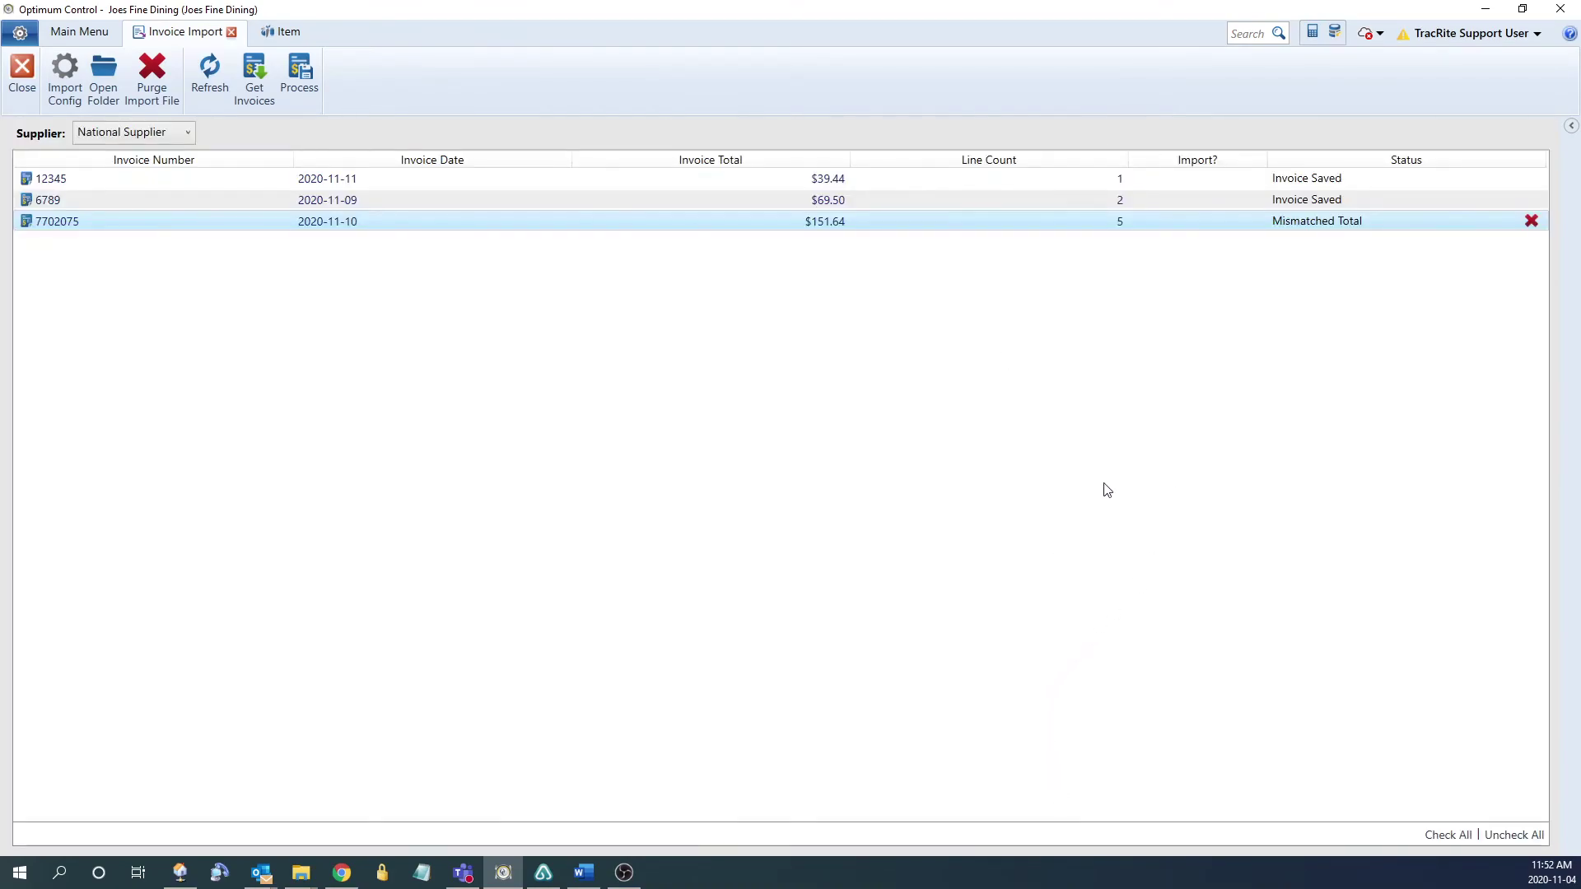
Open the 2020-11-10 invoice with the mismatched total and add a Provincial Sale Tax adjustment of $3.86
click(1326, 230)
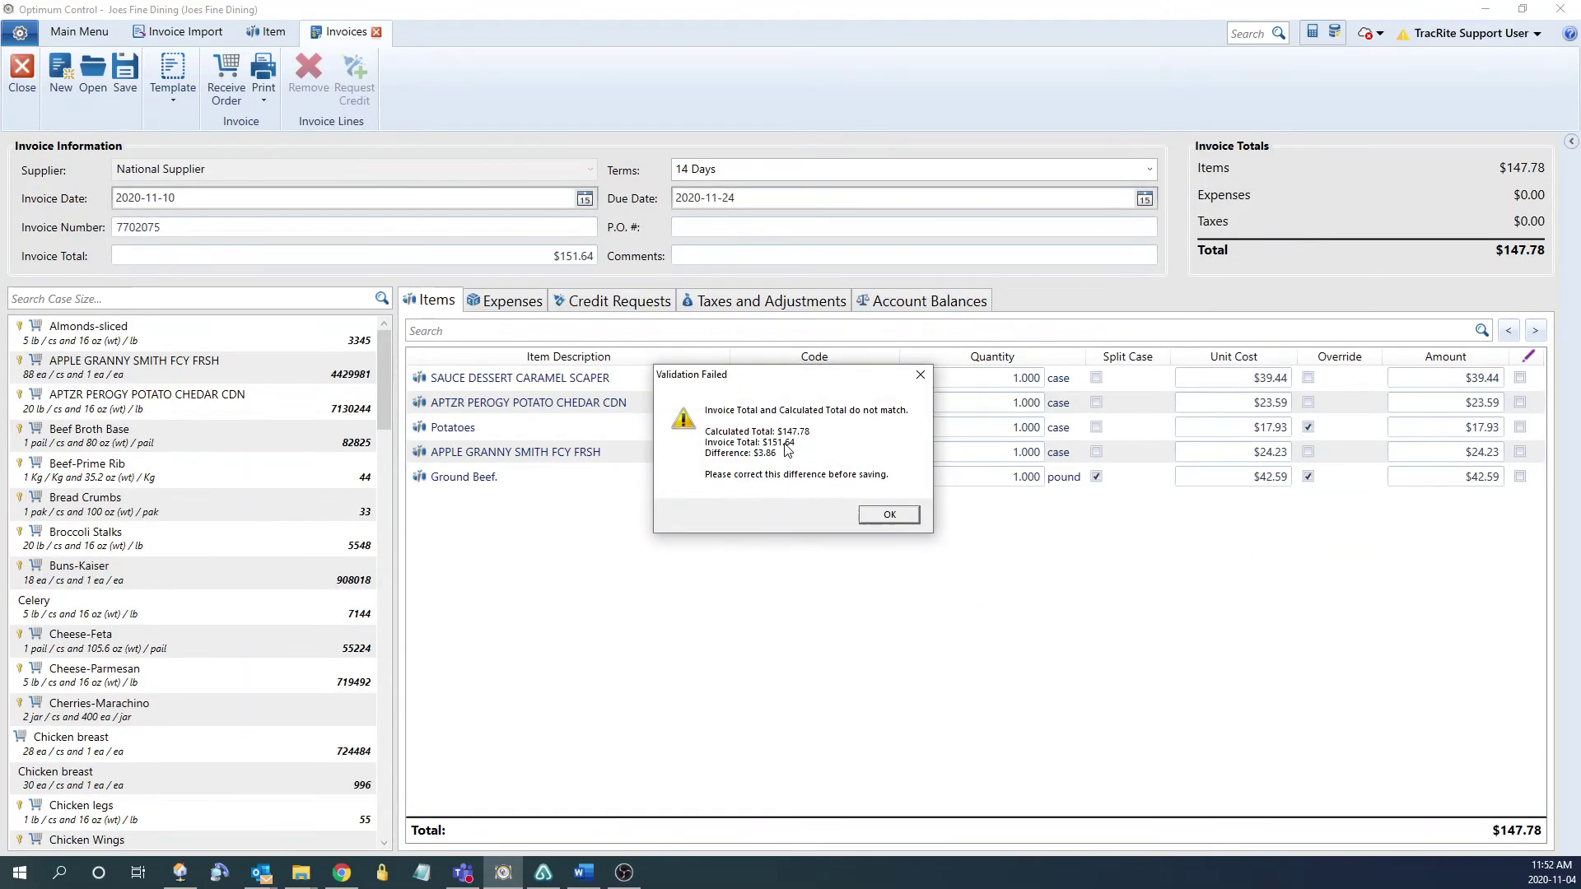
click(889, 516)
click(770, 303)
click(301, 72)
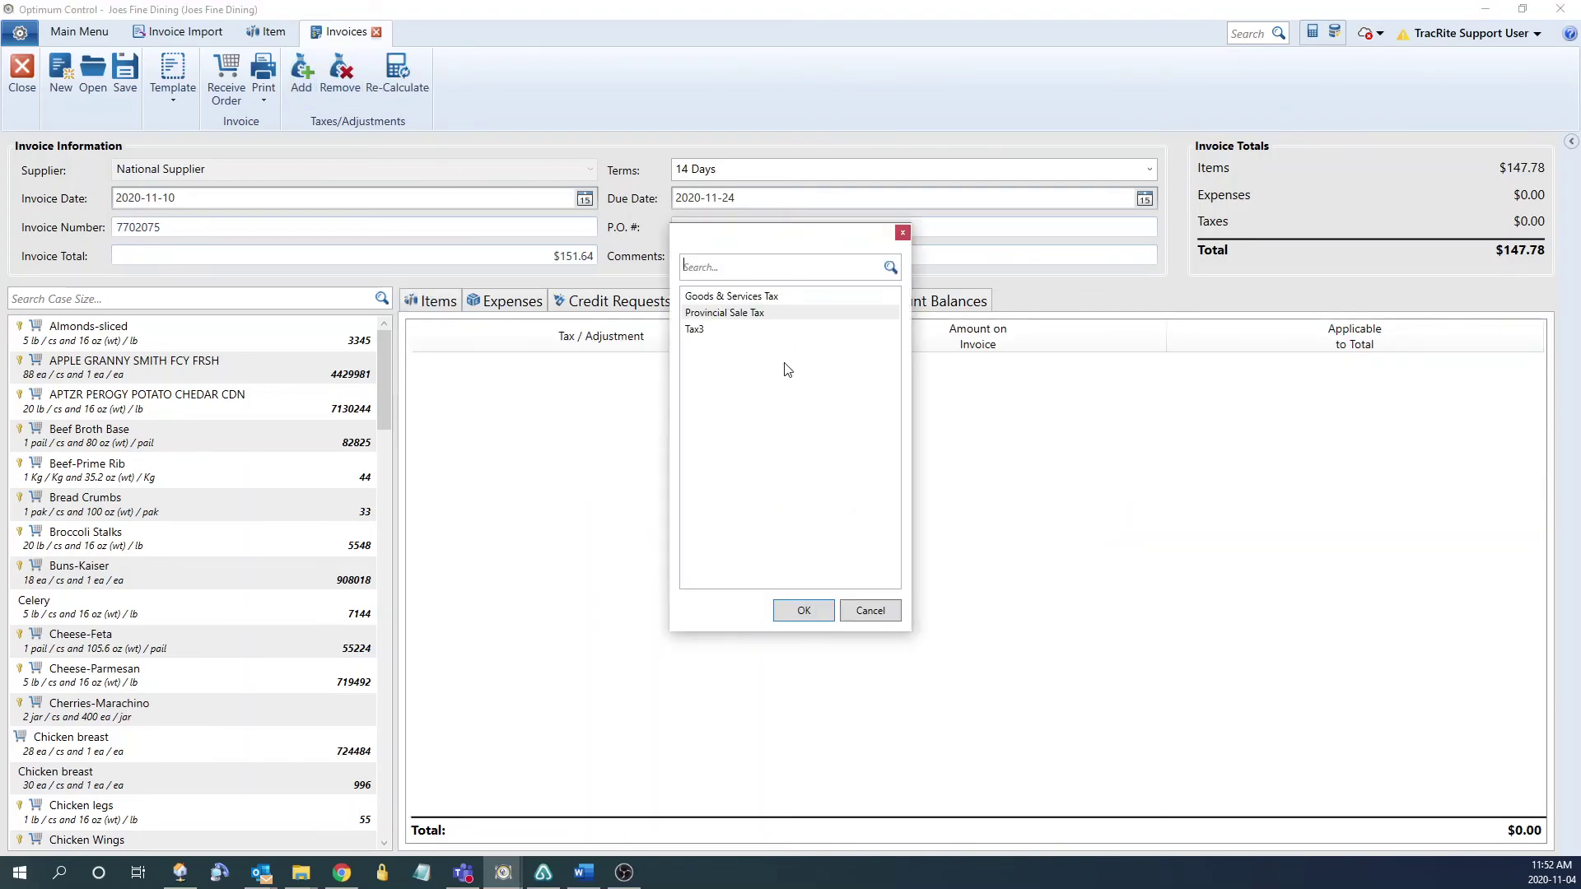
double_click(748, 311)
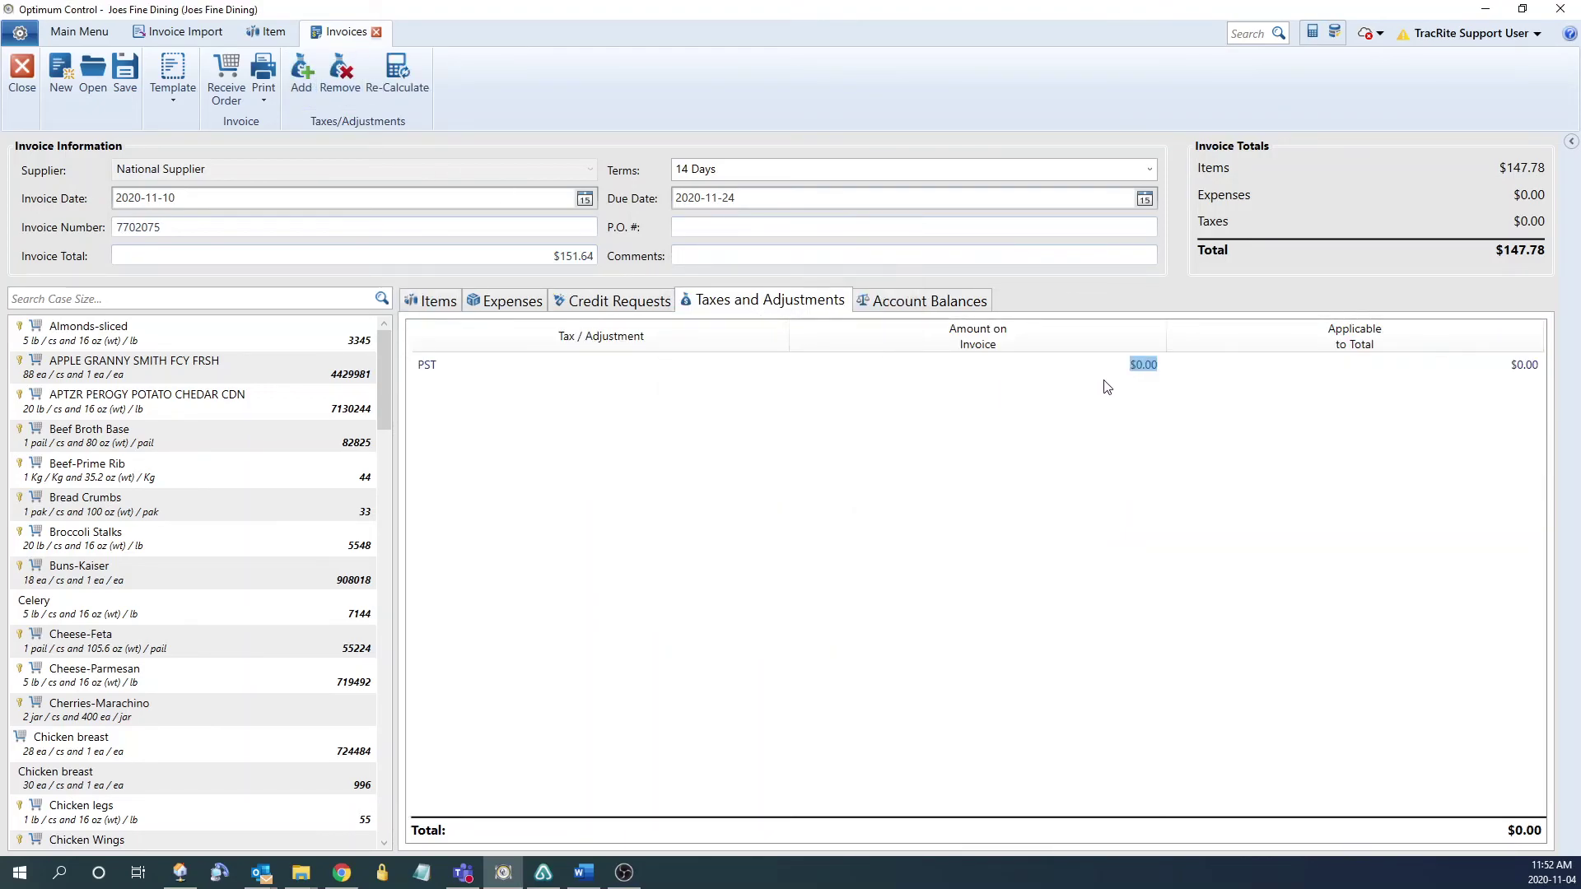
text(3.86)
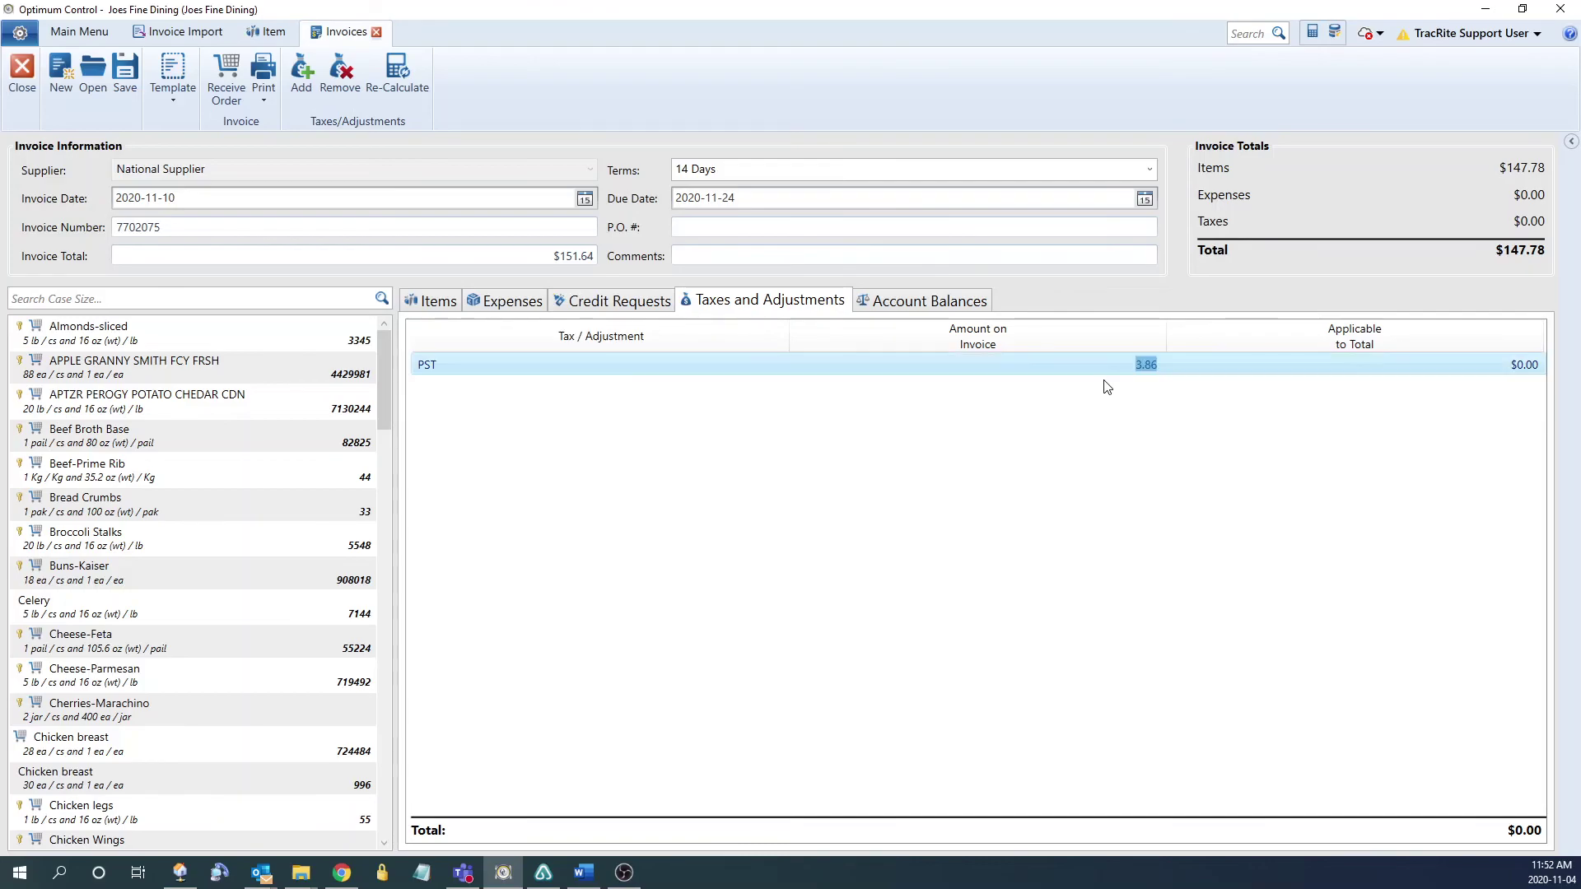
click(1304, 374)
Save the 2020-11-10 invoice, accepting the Potatoes price update and the recipe pricing update, and refresh the invoice import list
click(119, 77)
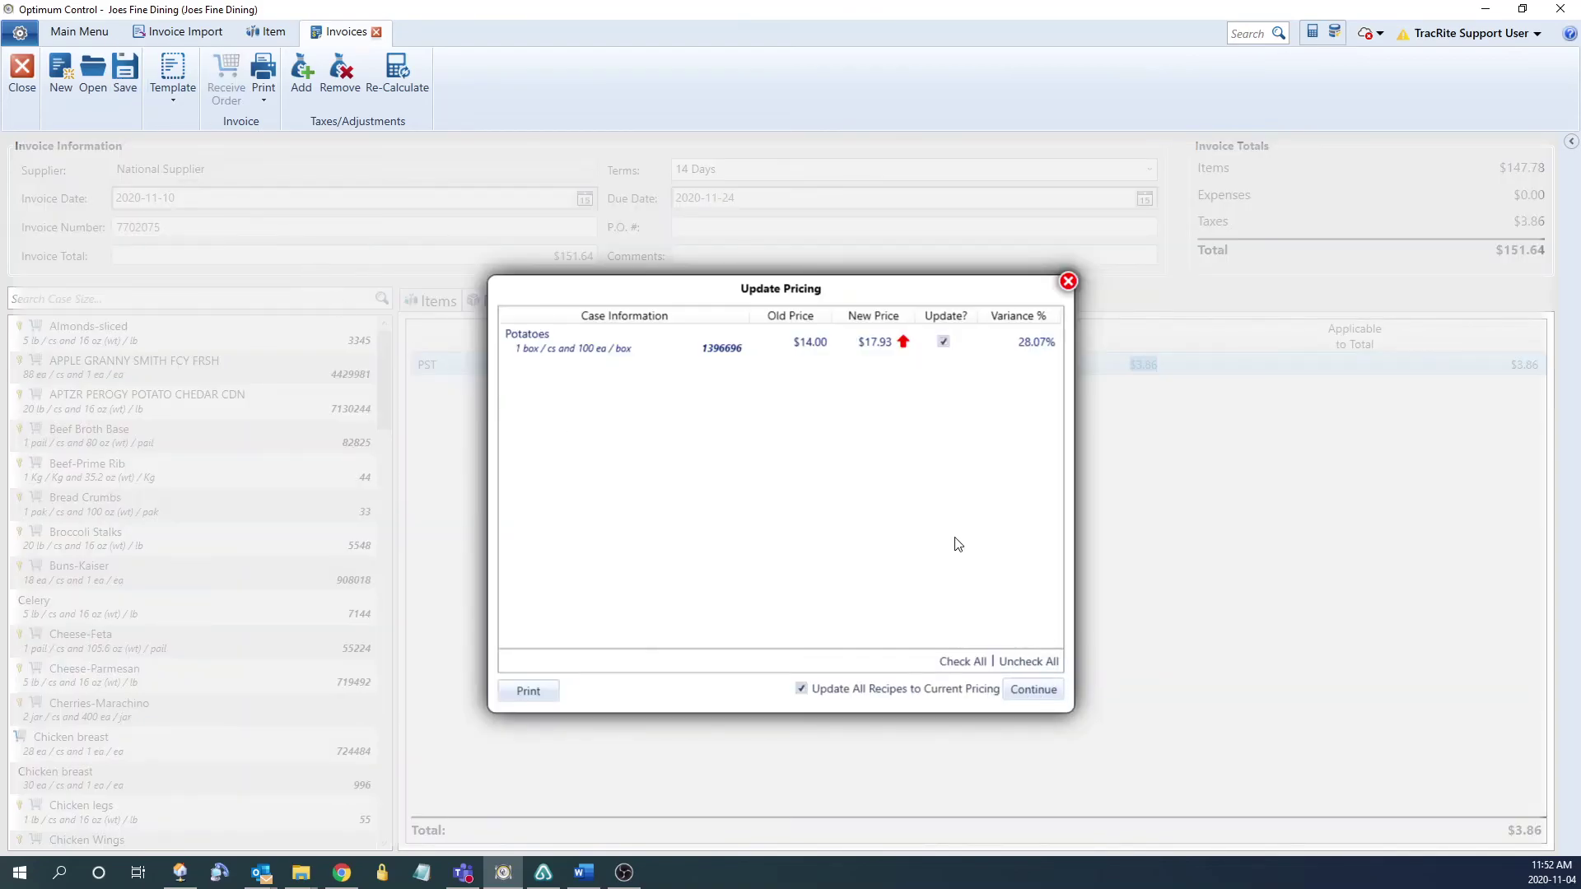
click(1027, 692)
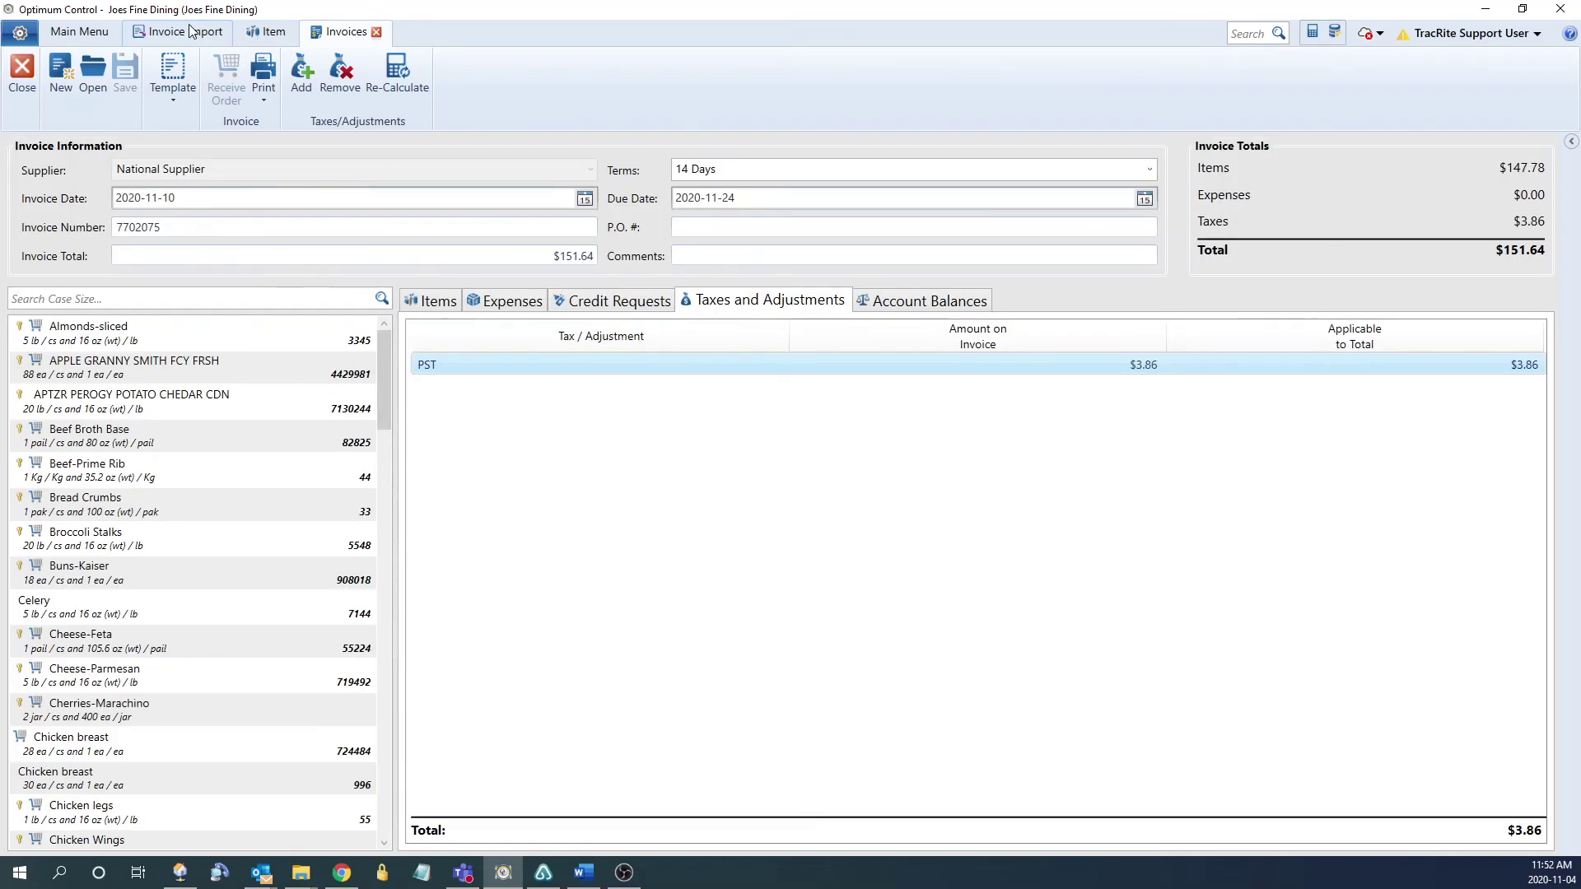
click(192, 30)
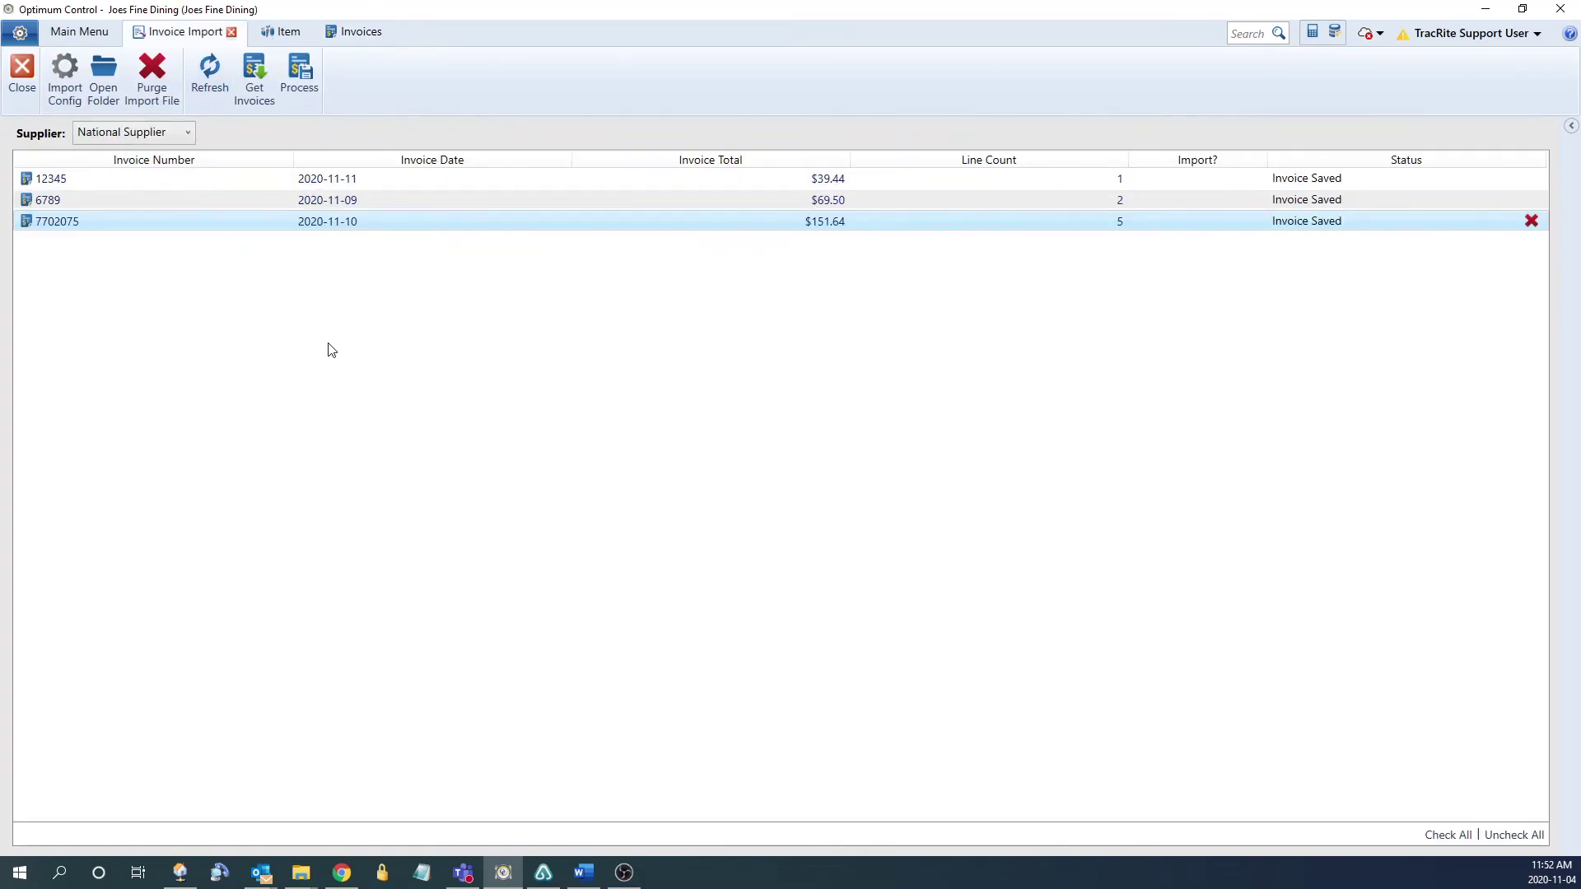
click(210, 73)
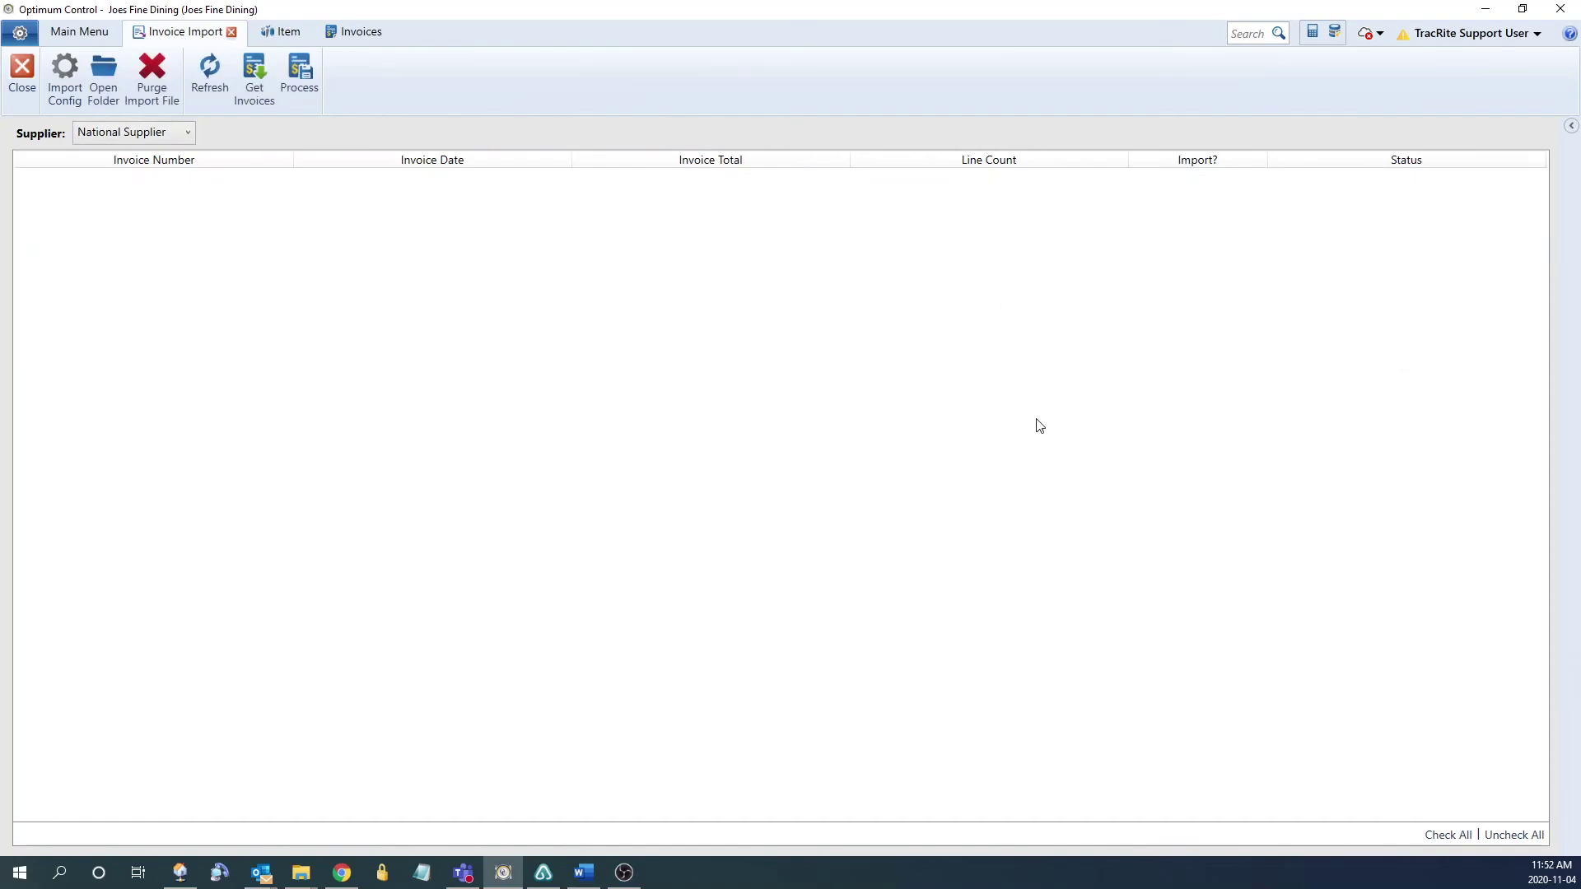